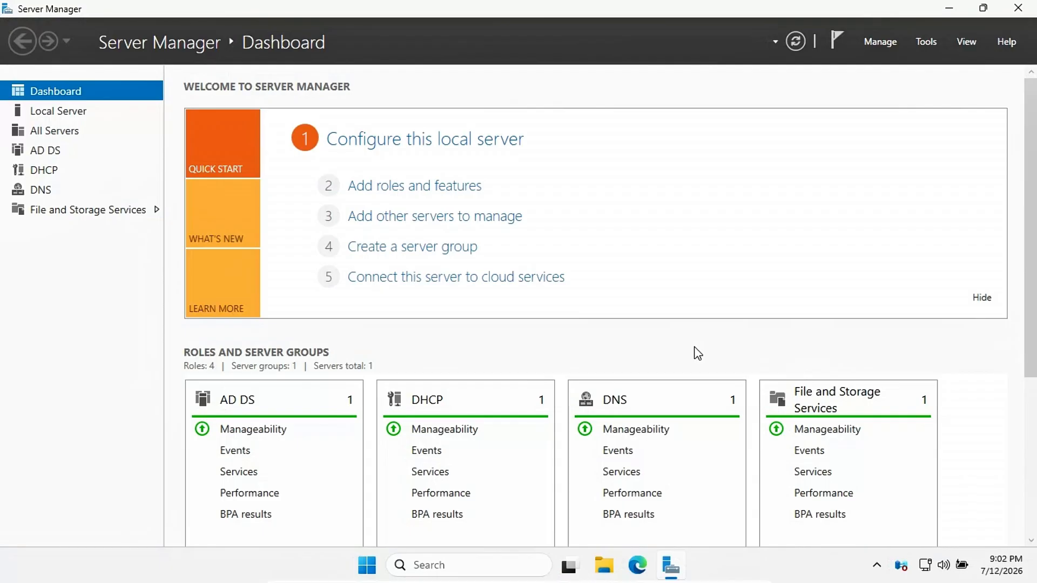
Step: Launch Active Directory Users and Computers and create the IT organizational unit under homelab.local
{"action": "left_click", "coordinate": [926, 42]}
{"action": "left_click", "coordinate": [870, 164]}
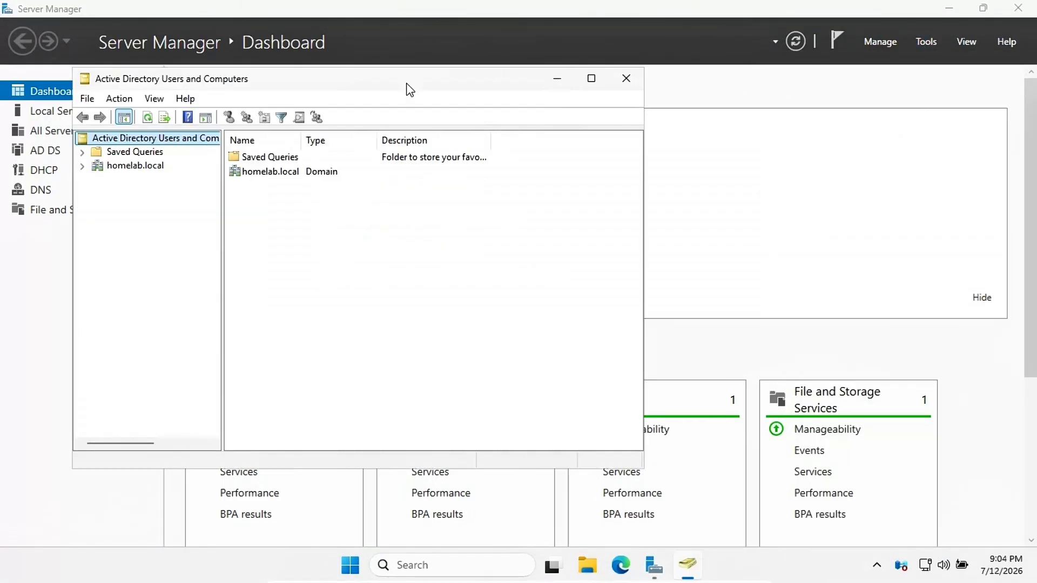
{"action": "left_click_drag", "start_coordinate": [409, 86], "coordinate": [517, 102]}
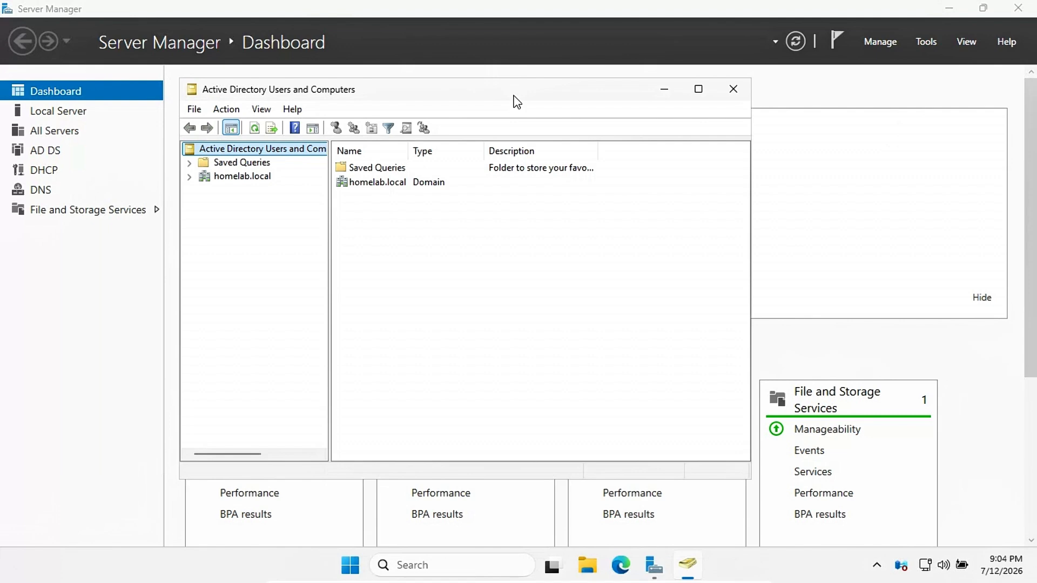
{"action": "left_click", "coordinate": [224, 177]}
{"action": "right_click", "coordinate": [215, 179]}
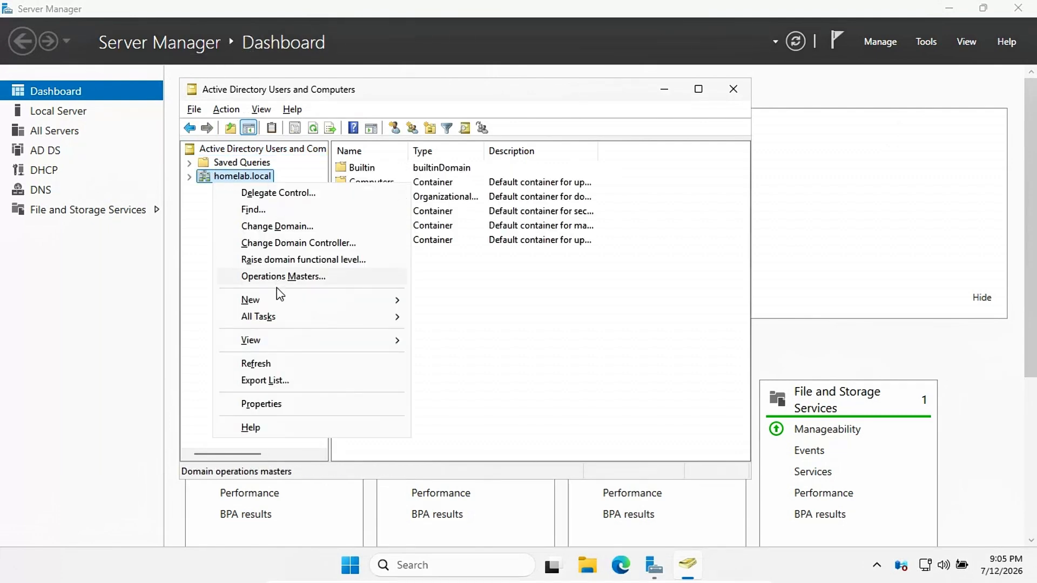
{"action": "mouse_move", "coordinate": [285, 307]}
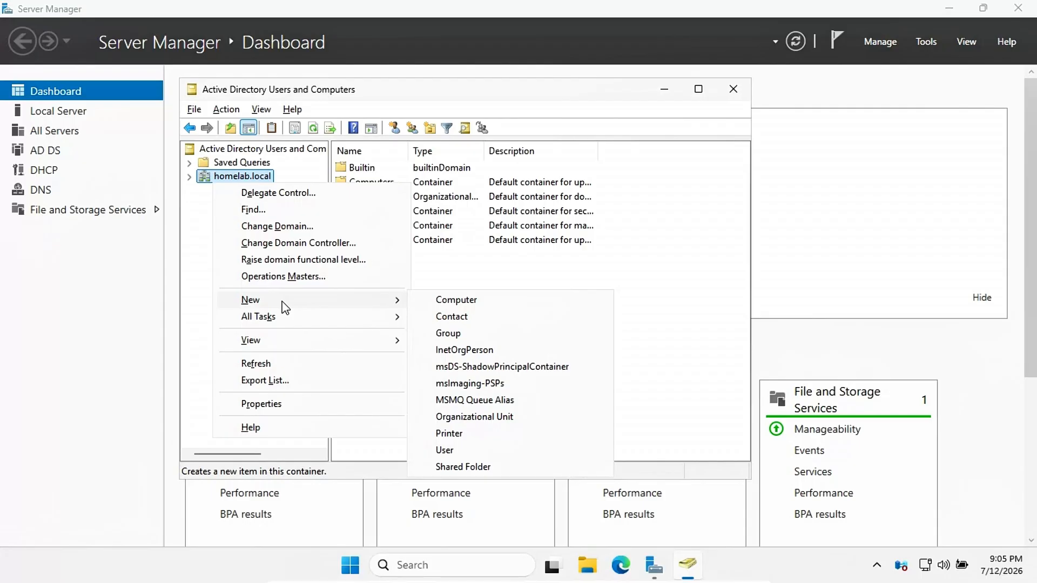
{"action": "left_click", "coordinate": [453, 417]}
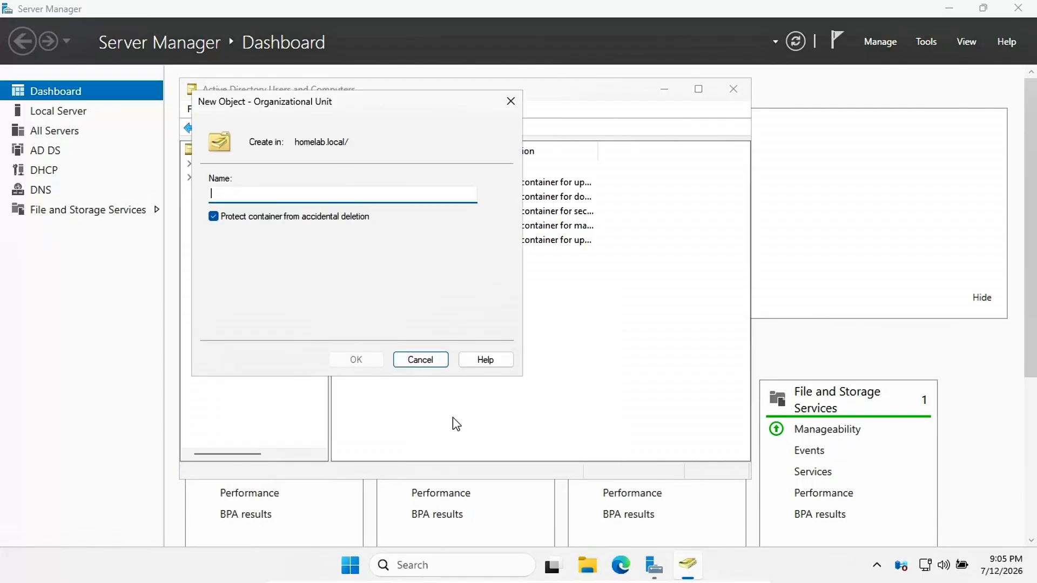
{"action": "type", "text": "IT"}
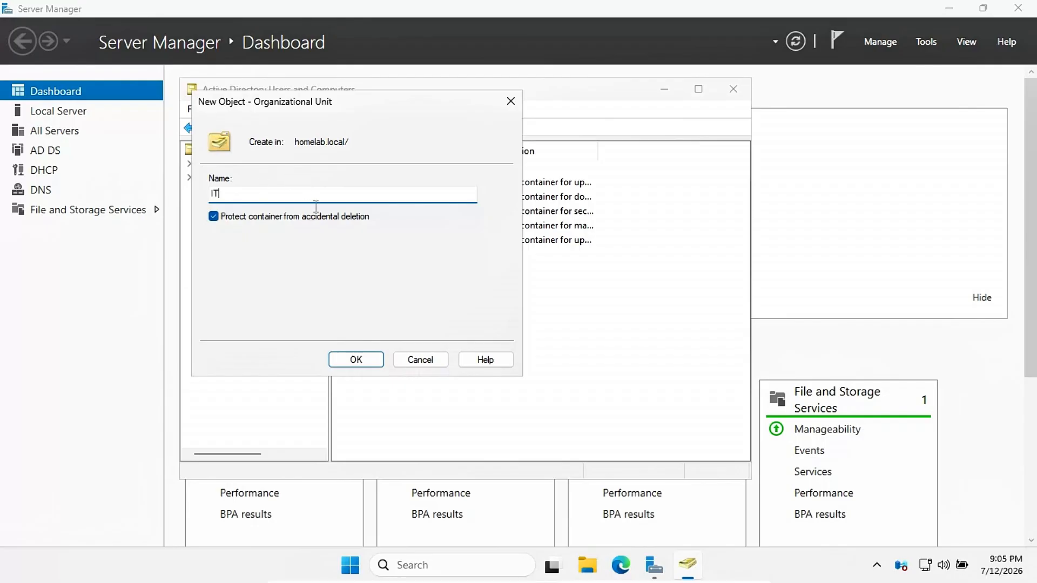
{"action": "left_click", "coordinate": [352, 364]}
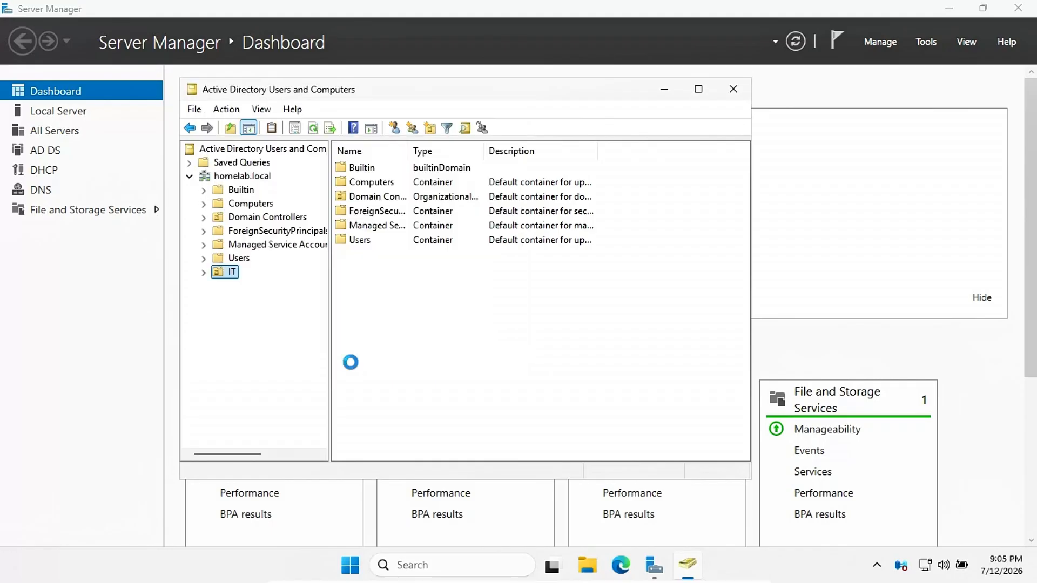
Step: Add the HR and MANAGEMENT organizational units under homelab.local
{"action": "right_click", "coordinate": [227, 177]}
{"action": "mouse_move", "coordinate": [302, 303]}
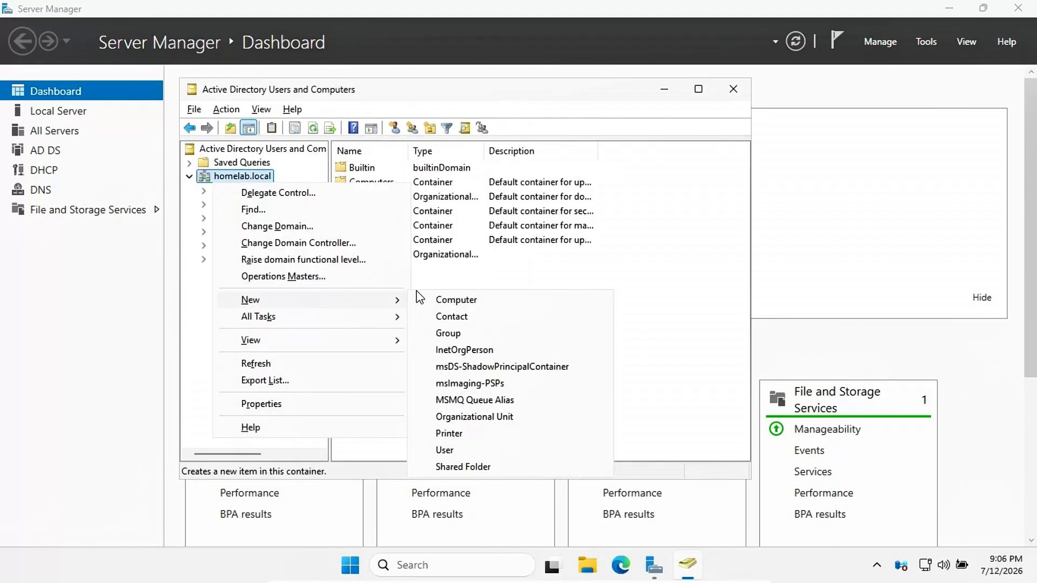
{"action": "left_click", "coordinate": [485, 418]}
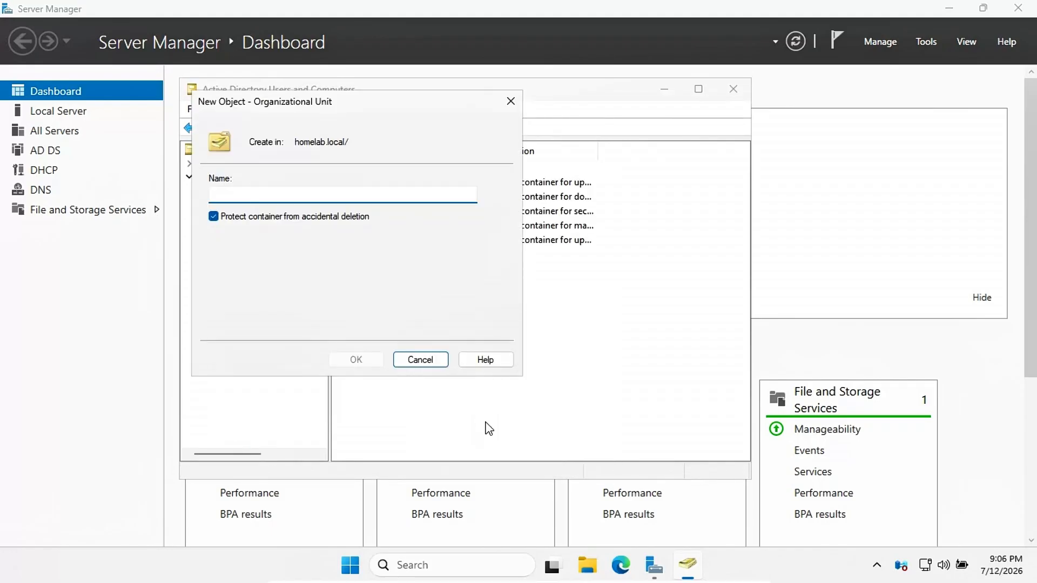
{"action": "type", "text": "HR"}
{"action": "key", "text": "Return"}
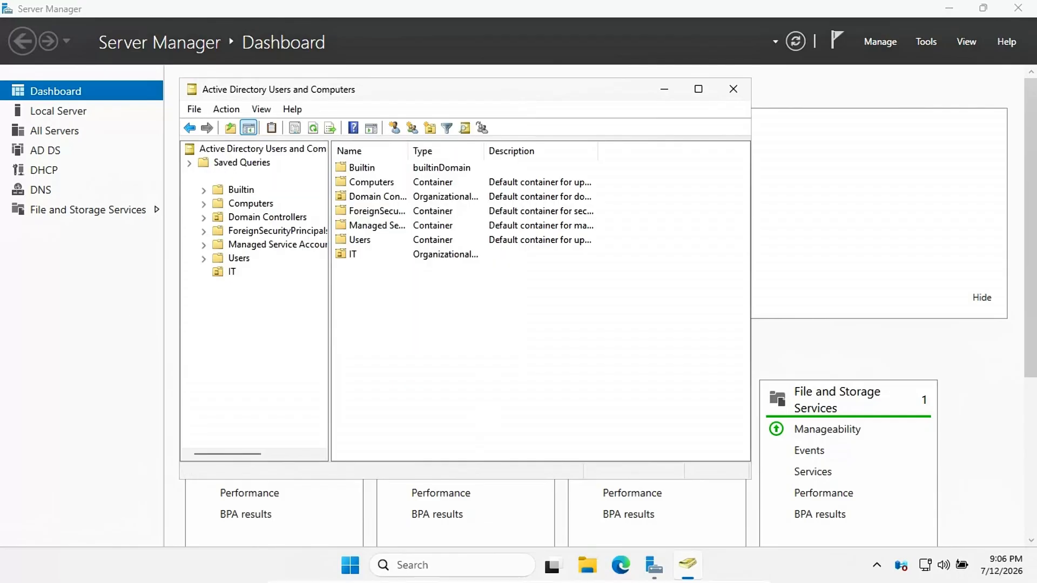
{"action": "left_click", "coordinate": [237, 181]}
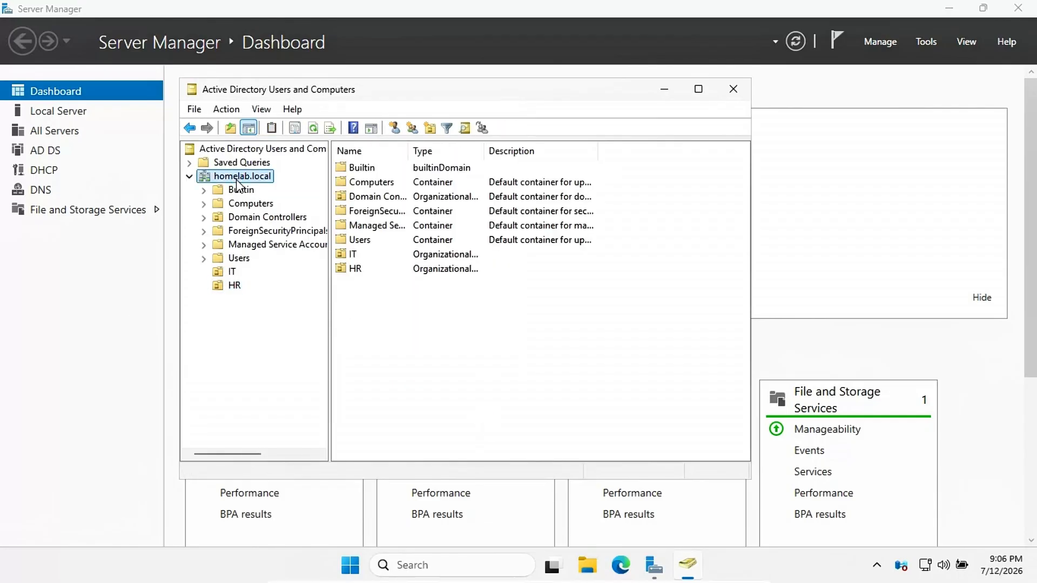
{"action": "right_click", "coordinate": [237, 183]}
{"action": "mouse_move", "coordinate": [347, 303]}
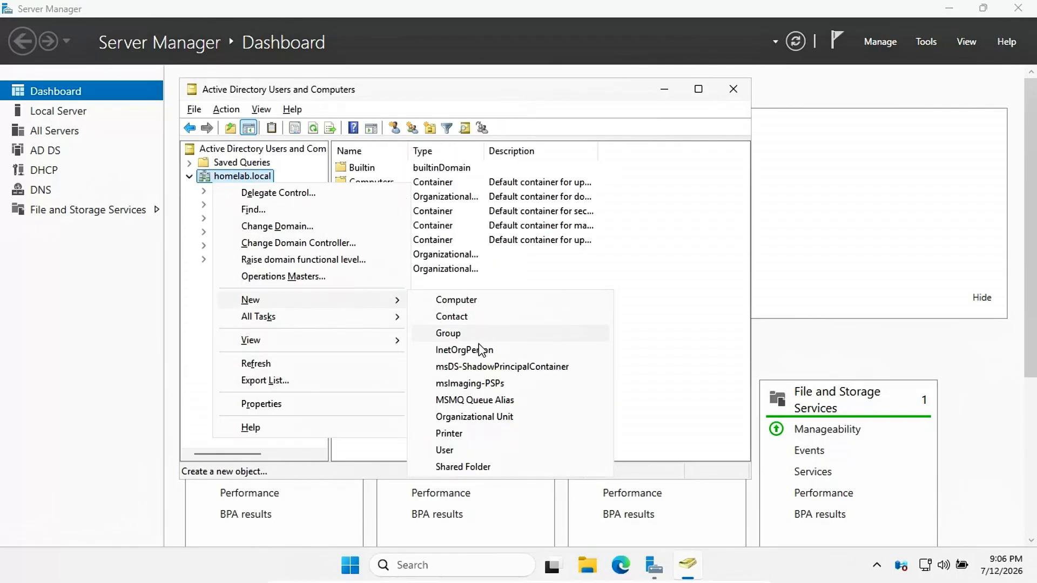
{"action": "left_click", "coordinate": [478, 423]}
{"action": "type", "text": "MAN"}
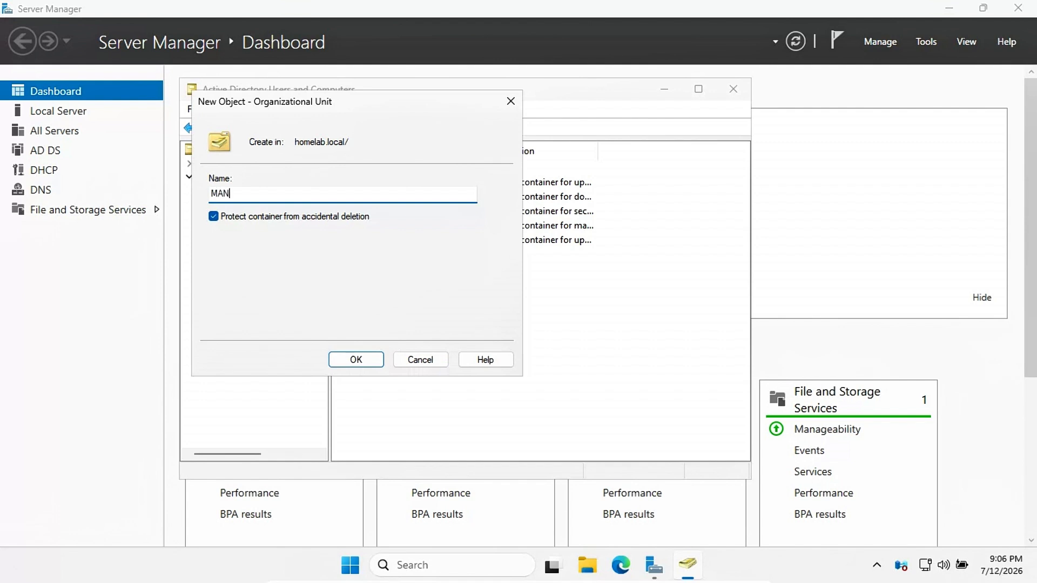
{"action": "type", "text": "AGEMENT"}
{"action": "left_click", "coordinate": [365, 360]}
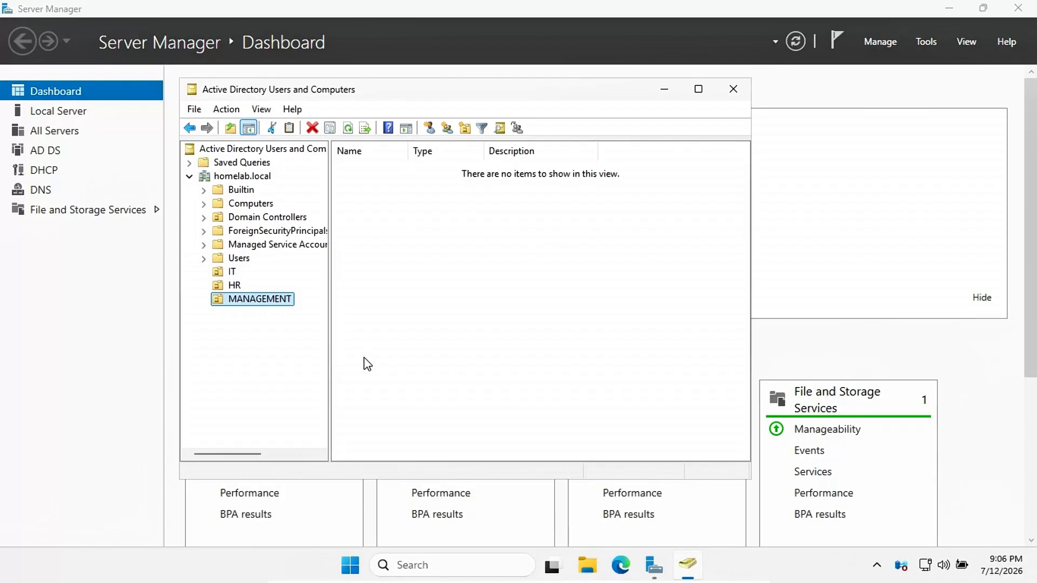
Step: Create the IT-READWRITE security group in the IT organizational unit
{"action": "left_click", "coordinate": [224, 272]}
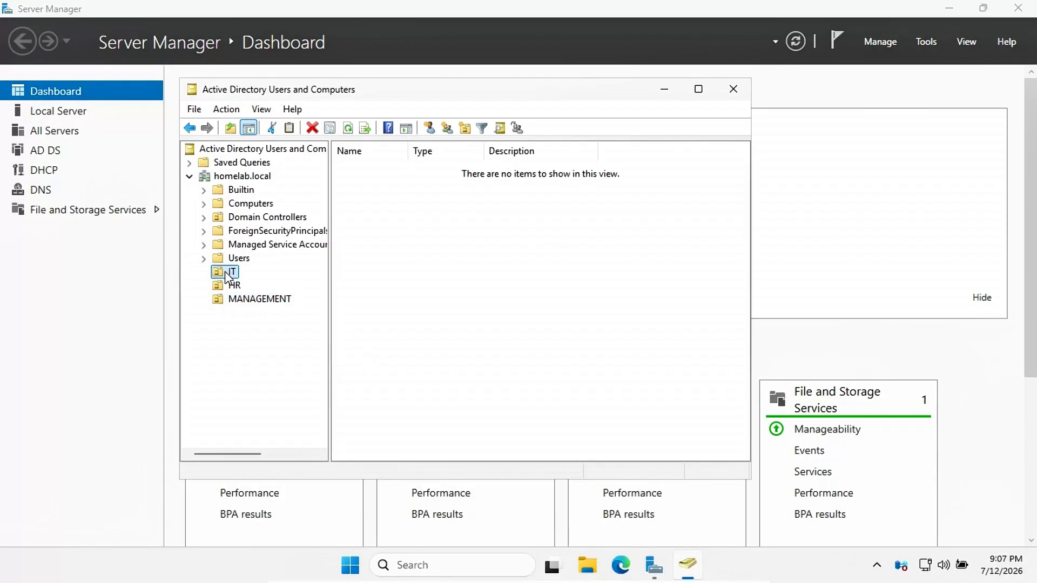
{"action": "right_click", "coordinate": [224, 271]}
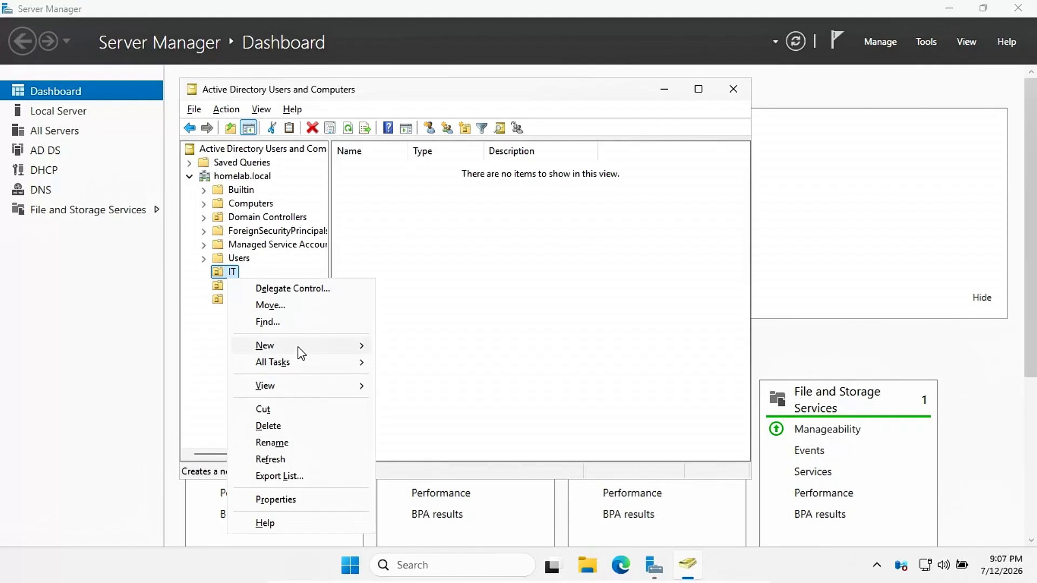
{"action": "mouse_move", "coordinate": [301, 353]}
{"action": "left_click", "coordinate": [420, 380]}
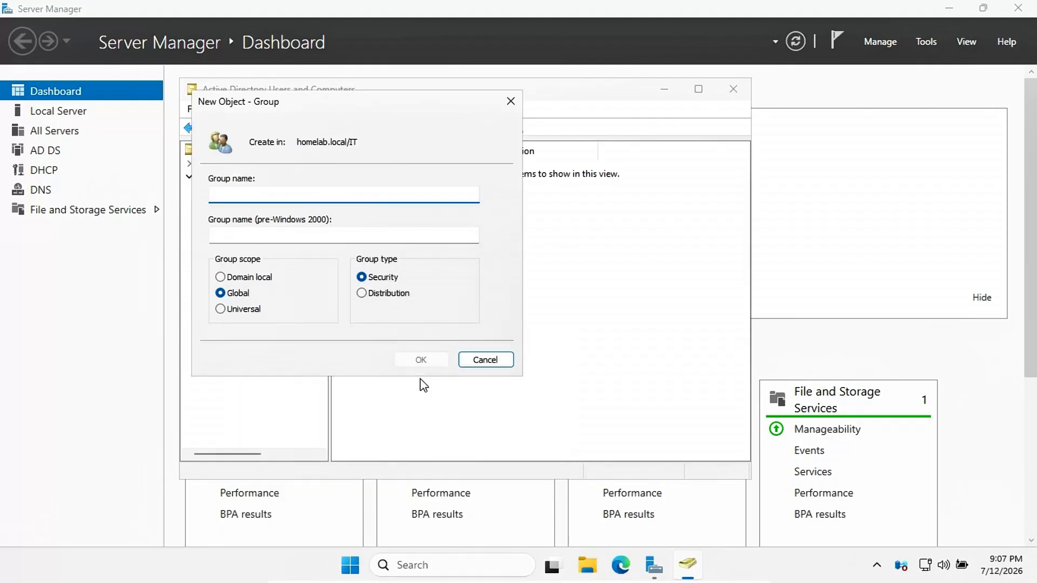
{"action": "type", "text": "IT"}
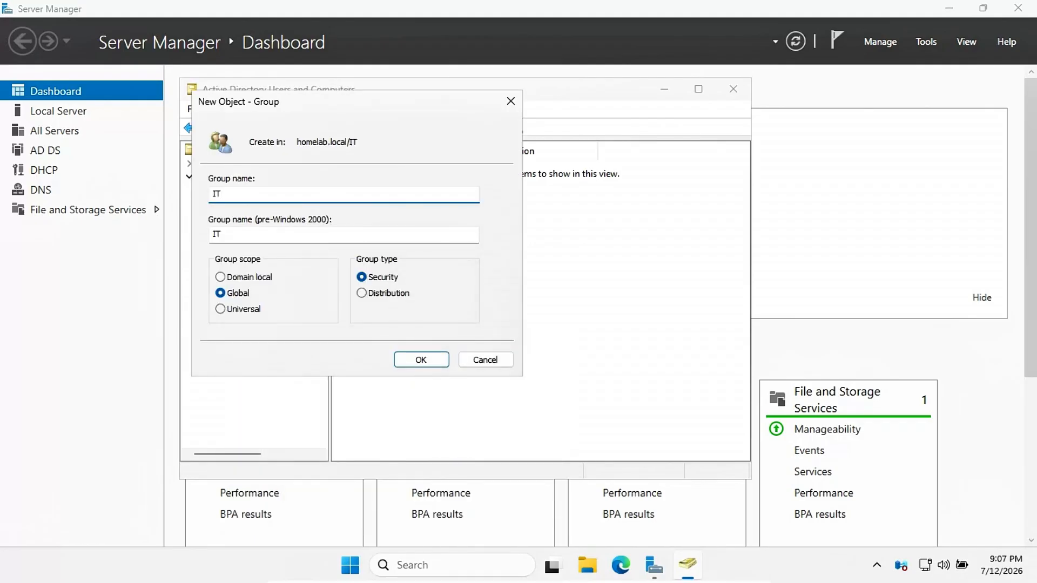
{"action": "type", "text": "-READWRITE"}
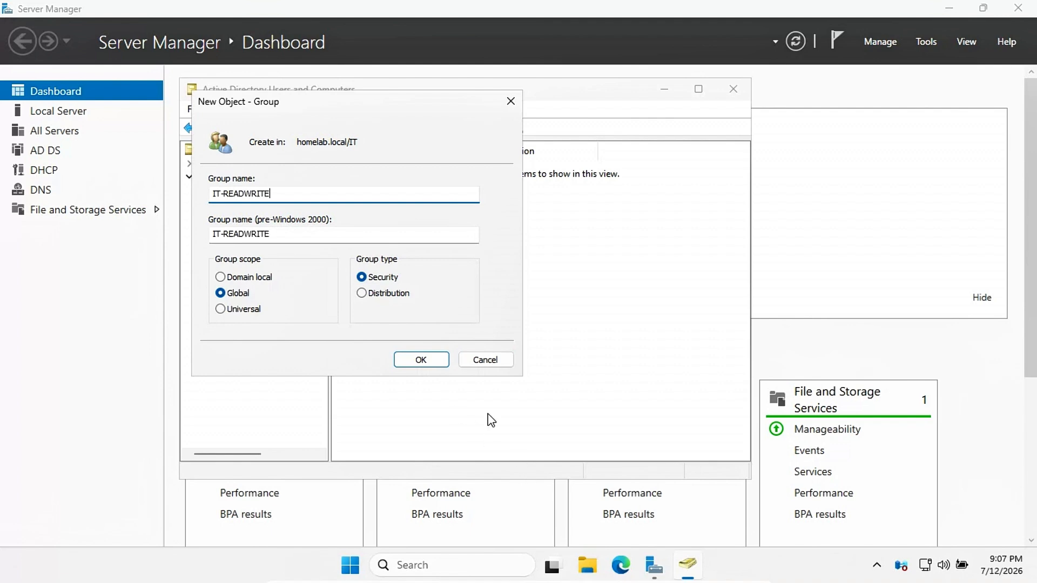
{"action": "left_click", "coordinate": [421, 359]}
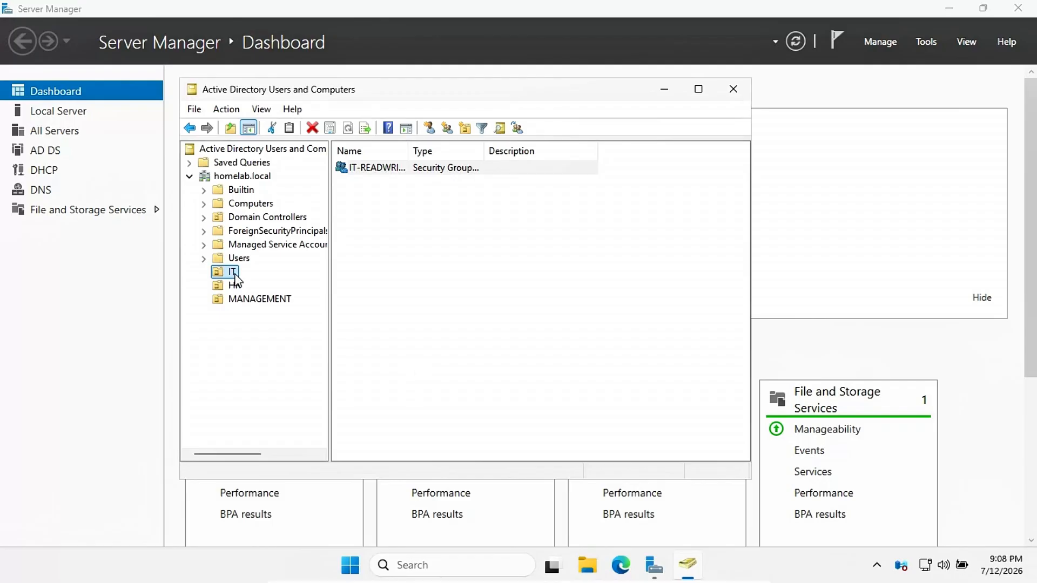
Step: Create the IT-READONLY security group in the IT organizational unit
{"action": "right_click", "coordinate": [231, 274]}
{"action": "mouse_move", "coordinate": [363, 351]}
{"action": "left_click", "coordinate": [413, 378]}
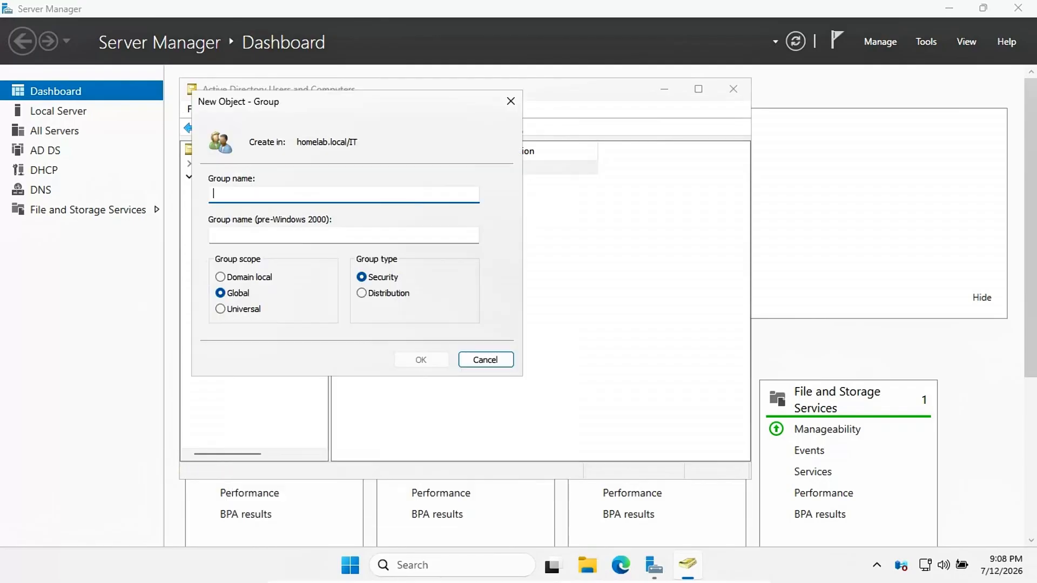
{"action": "type", "text": "IT-READONLY"}
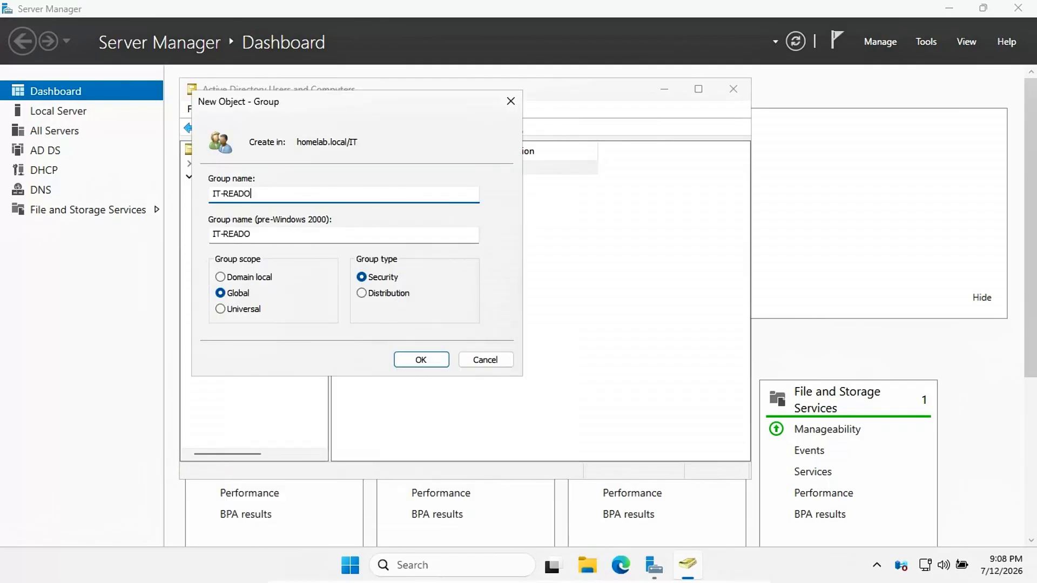
{"action": "left_click", "coordinate": [433, 361]}
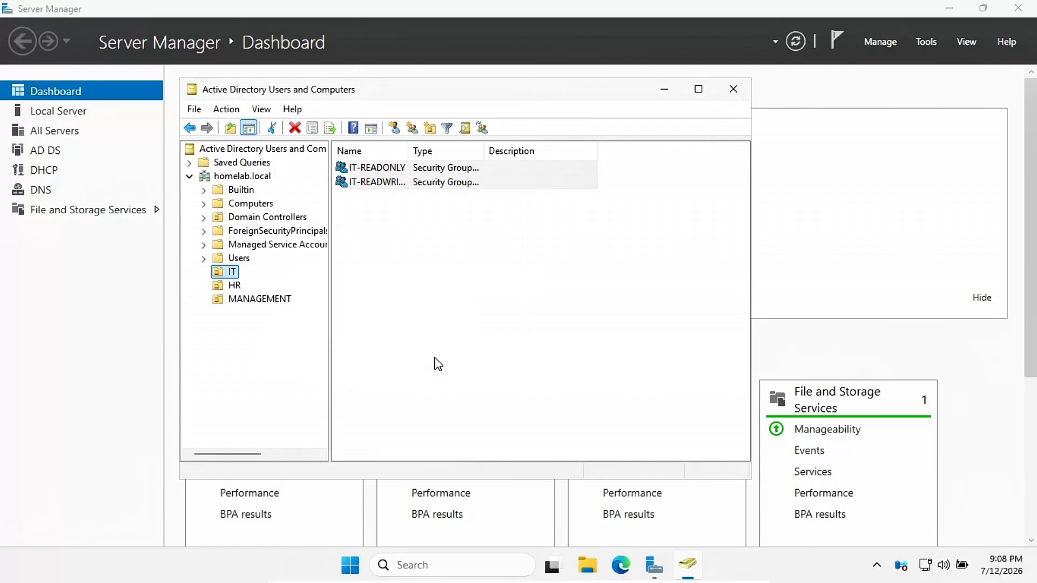
Step: Start a new user in IT, entering the user's first name, last name and logon name
{"action": "right_click", "coordinate": [227, 273]}
{"action": "mouse_move", "coordinate": [306, 350]}
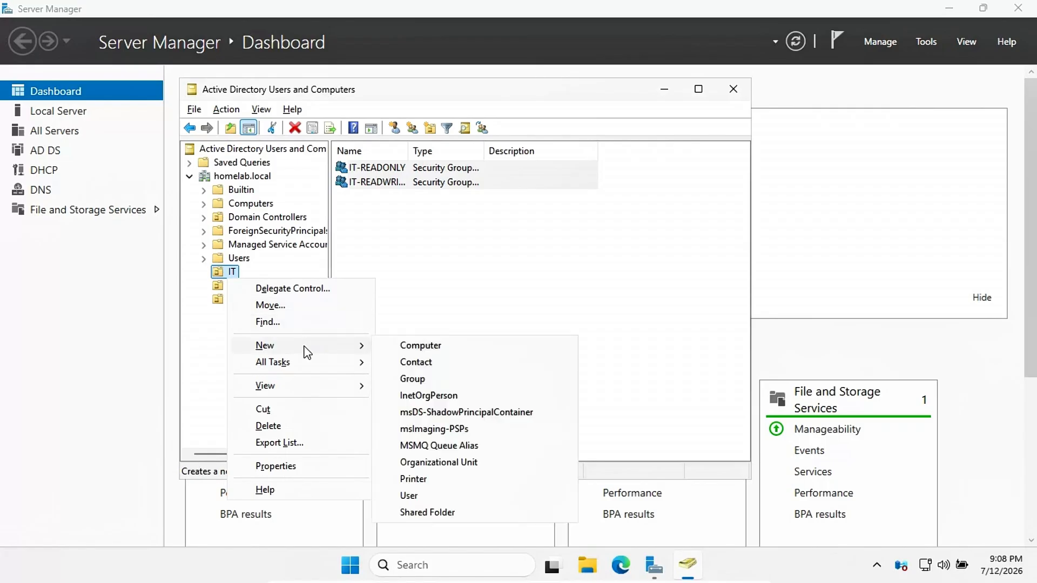
{"action": "left_click", "coordinate": [420, 494]}
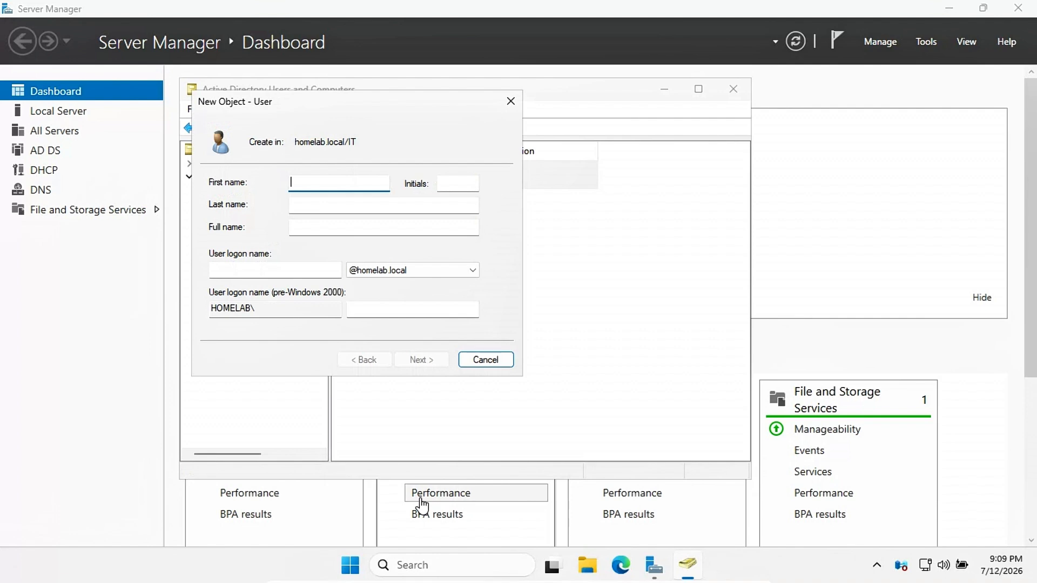
{"action": "type", "text": "John"}
{"action": "key", "text": "Tab"}
{"action": "key", "text": "Tab"}
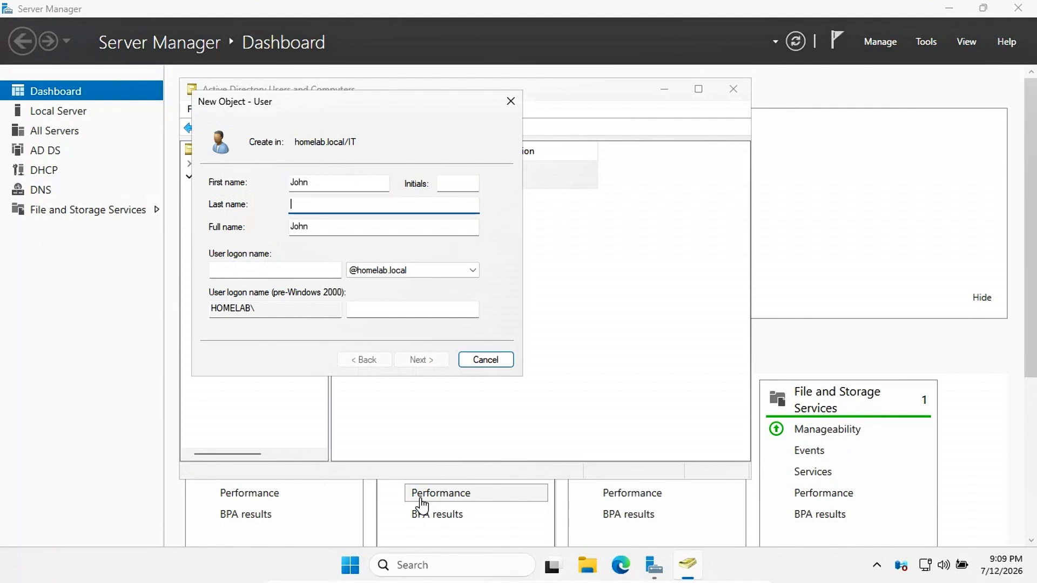
{"action": "type", "text": "Smith"}
{"action": "left_click", "coordinate": [257, 268]}
{"action": "type", "text": "jsm"}
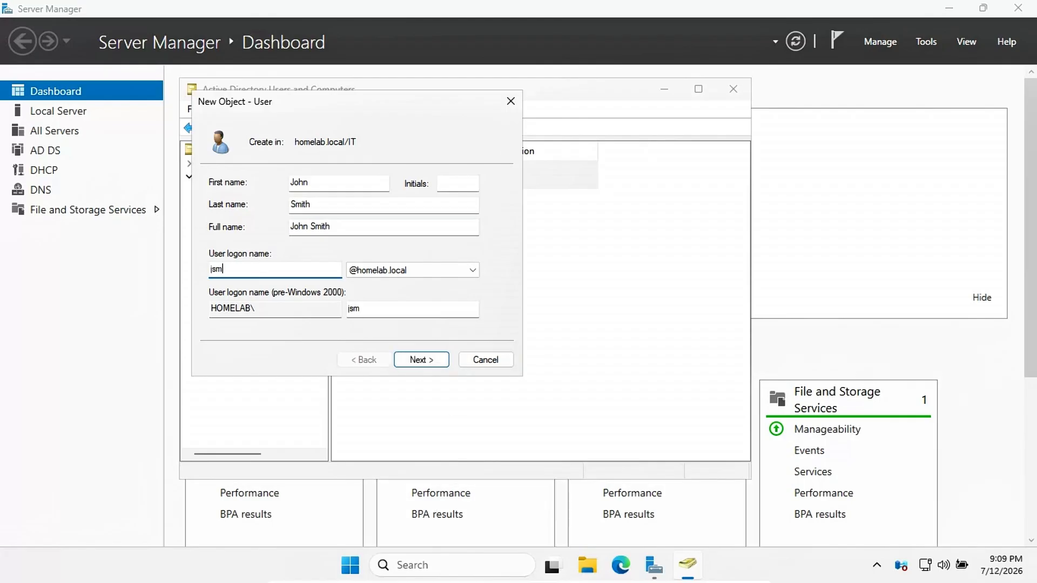
{"action": "type", "text": "ith"}
{"action": "left_click", "coordinate": [431, 361]}
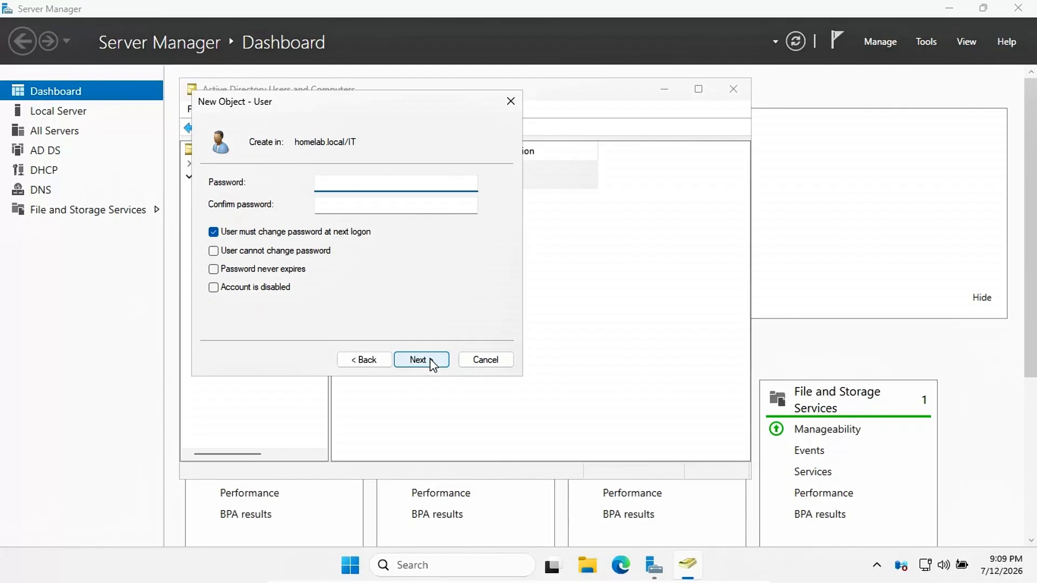
Step: Enter and confirm the account password, set it to never expire, and finish the user
{"action": "type", "text": "P@ssw0rd1"}
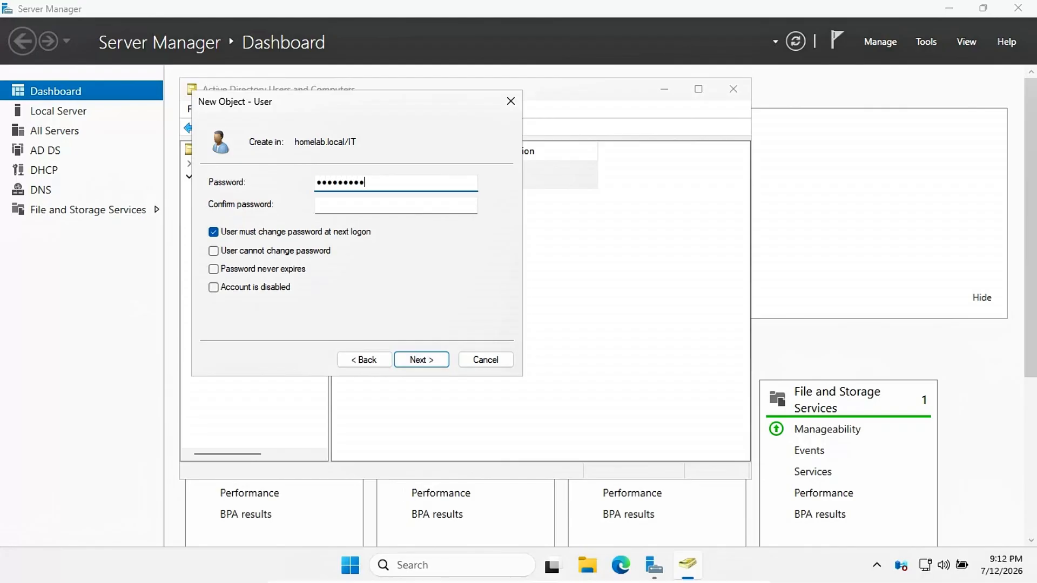
{"action": "type", "text": "23!"}
{"action": "key", "text": "Tab"}
{"action": "type", "text": "P@s"}
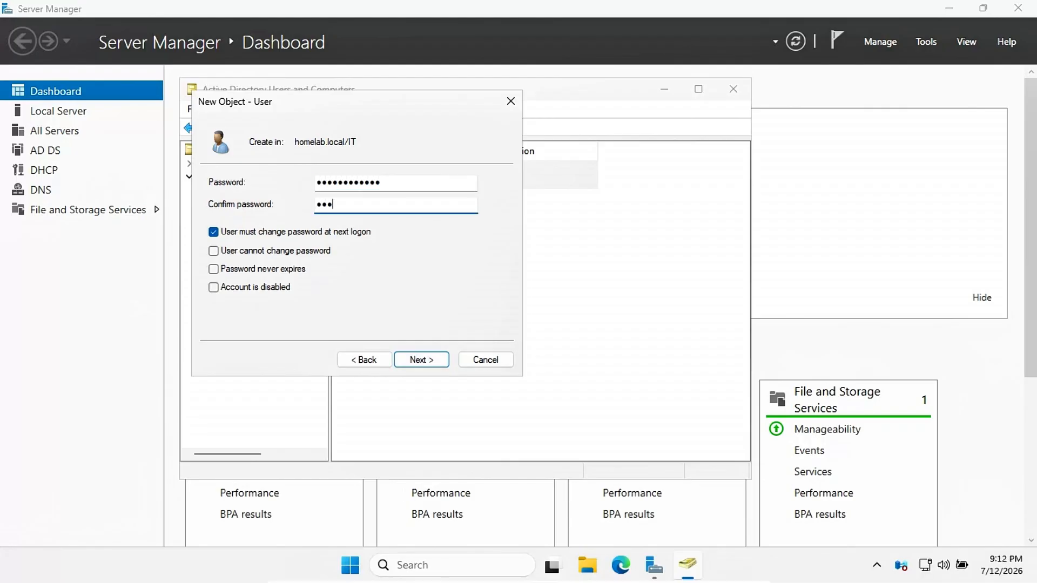
{"action": "type", "text": "sw0rd123!"}
{"action": "left_click", "coordinate": [212, 269]}
{"action": "left_click", "coordinate": [630, 338]}
{"action": "left_click", "coordinate": [436, 364]}
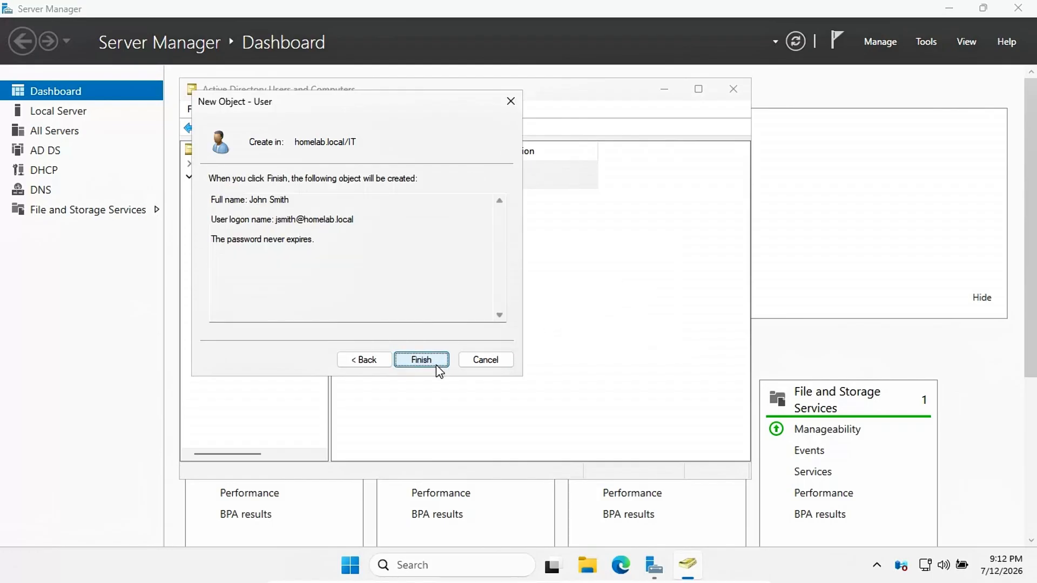
{"action": "left_click", "coordinate": [437, 365]}
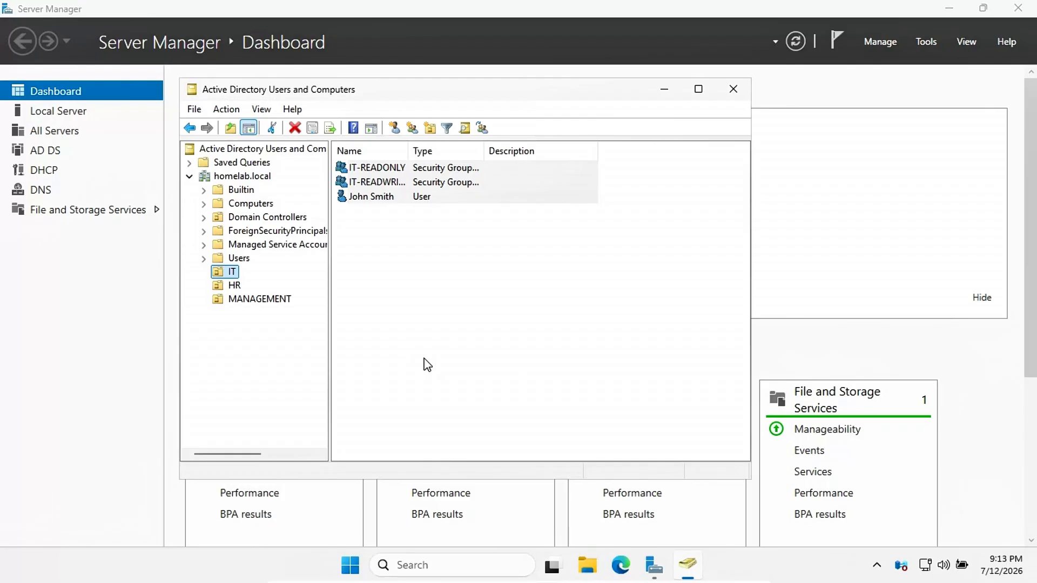
Step: Start another new user in IT, entering the first name, corrected last name and logon name
{"action": "right_click", "coordinate": [229, 276]}
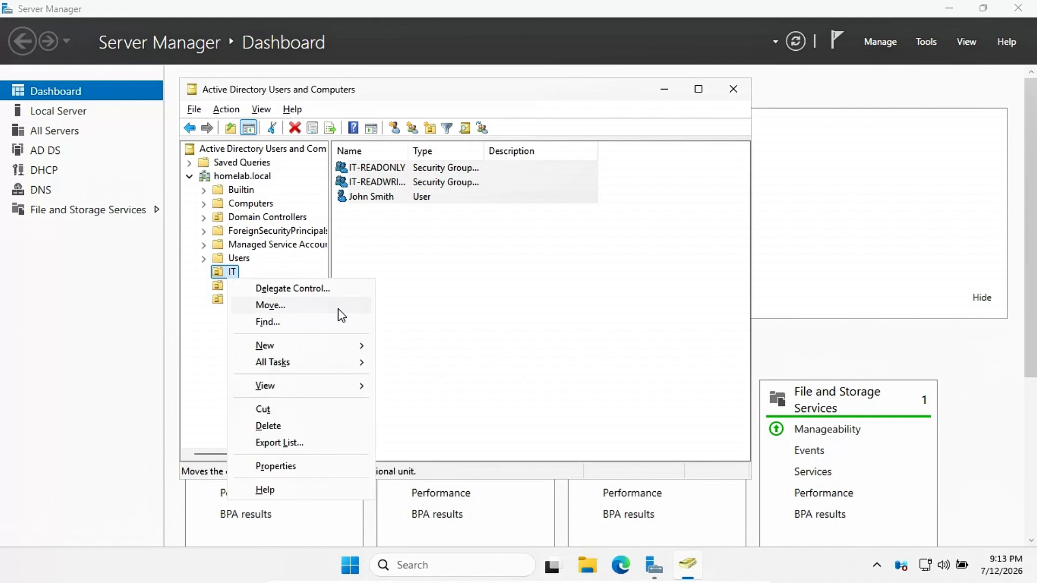
{"action": "mouse_move", "coordinate": [319, 347]}
{"action": "left_click", "coordinate": [410, 496]}
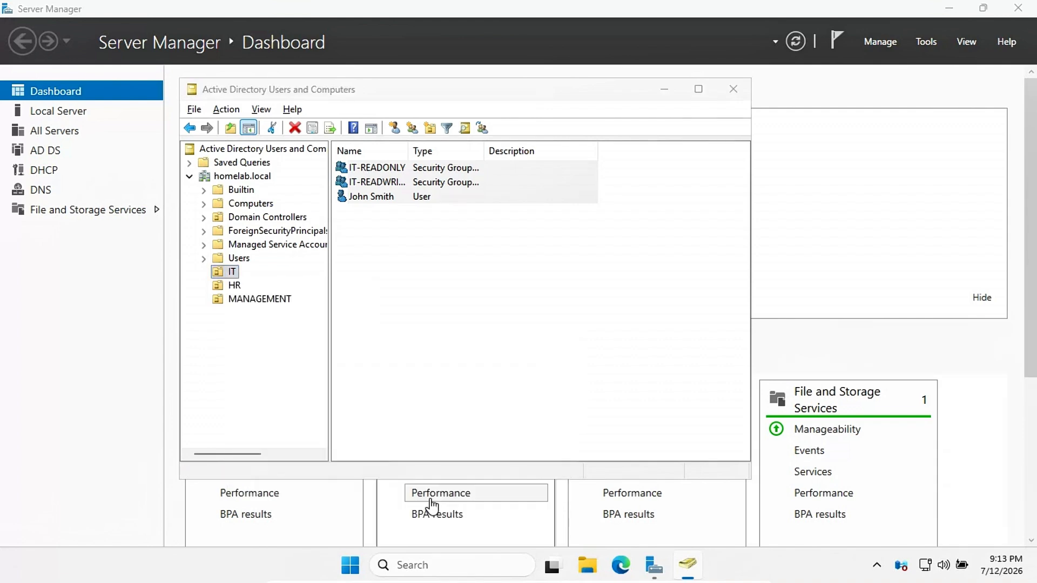
{"action": "type", "text": "Jane"}
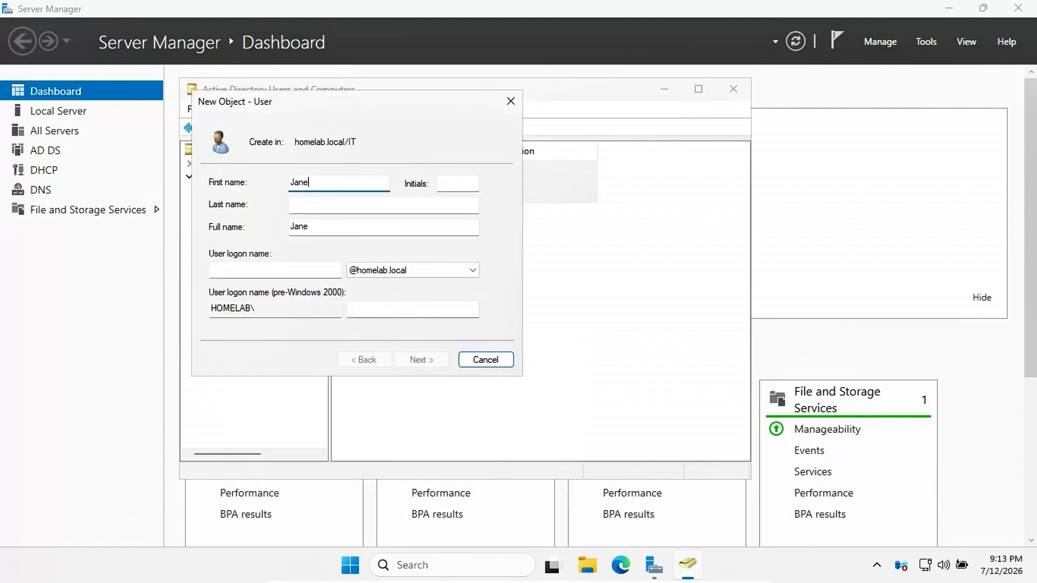
{"action": "key", "text": "Tab"}
{"action": "key", "text": "Tab"}
{"action": "type", "text": "De0"}
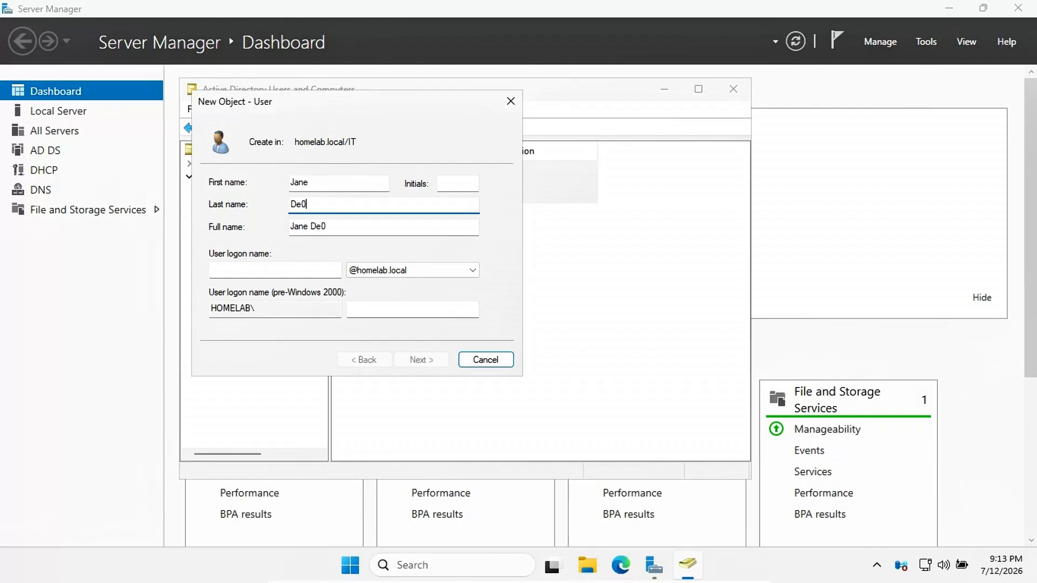
{"action": "key", "text": "BackSpace"}
{"action": "type", "text": "o"}
{"action": "left_click", "coordinate": [240, 270]}
{"action": "type", "text": "jdeo"}
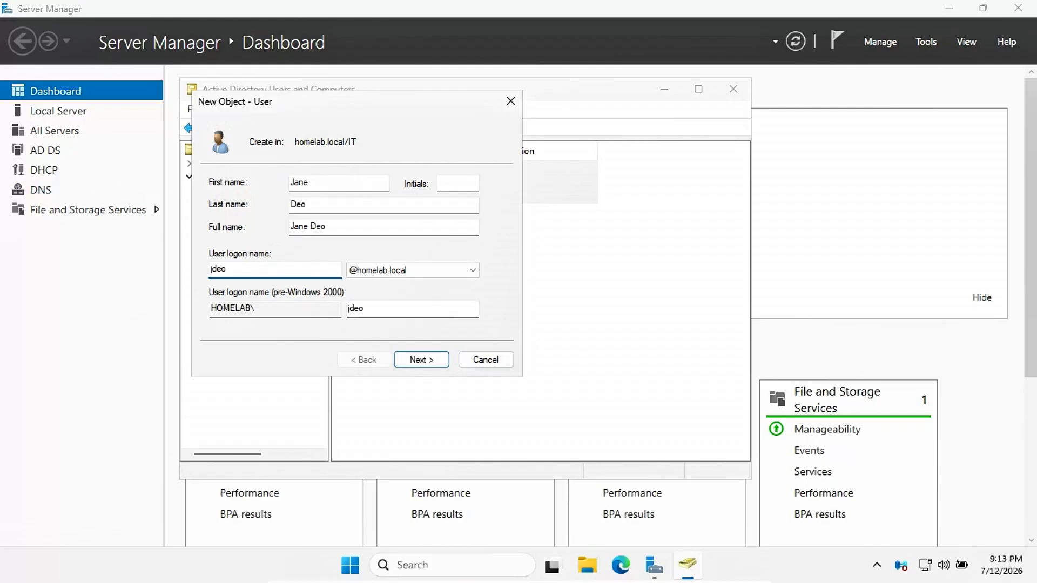
{"action": "left_click", "coordinate": [422, 360]}
Step: Enter and confirm the password, set it to never expire, and finish the second user
{"action": "type", "text": "••••••"}
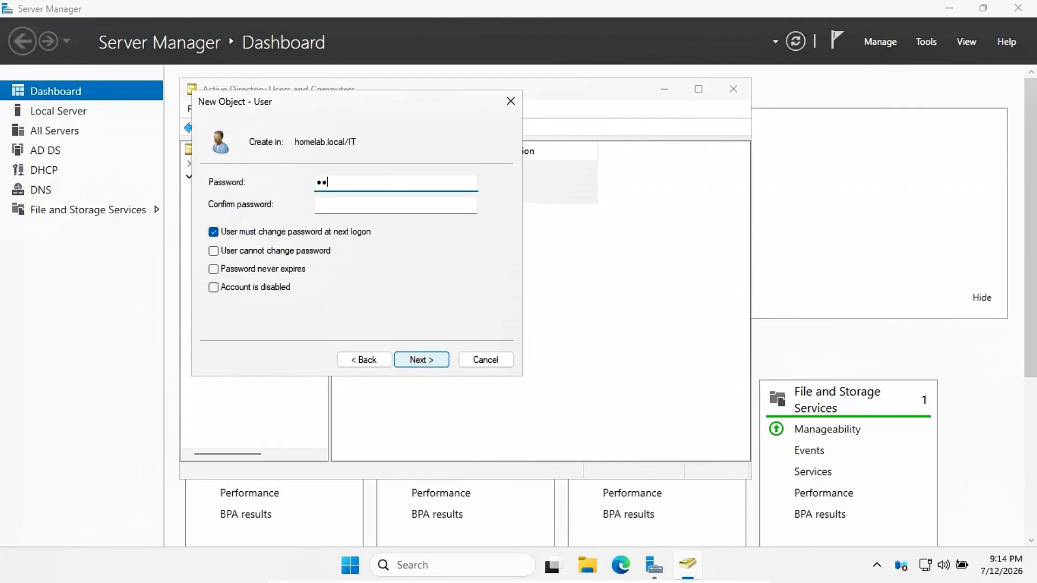
{"action": "type", "text": "••••••"}
{"action": "key", "text": "Tab"}
{"action": "key", "text": "Tab"}
{"action": "left_click", "coordinate": [340, 209]}
{"action": "type", "text": "•••••"}
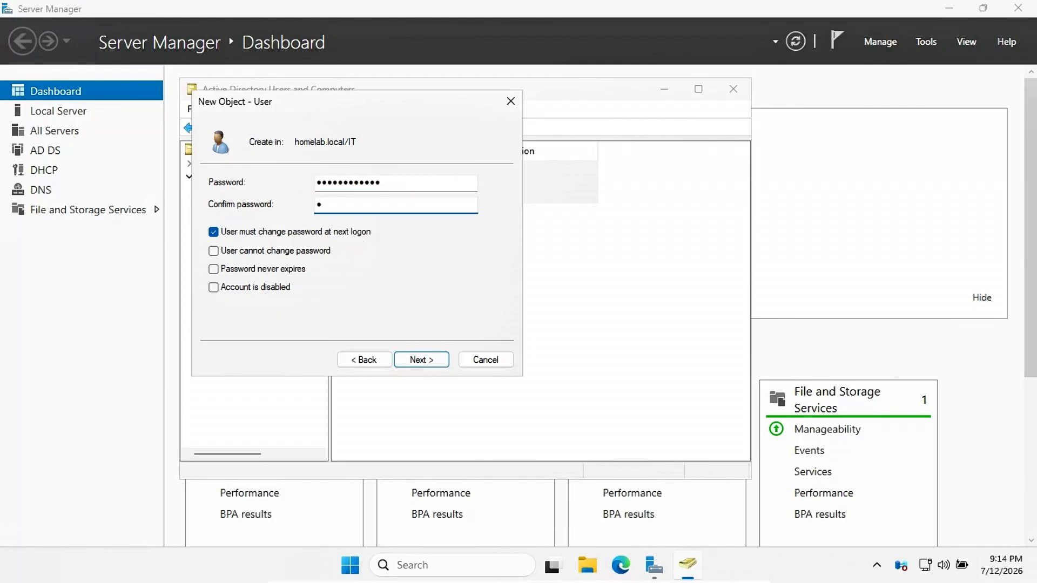
{"action": "type", "text": "•••••••"}
{"action": "left_click", "coordinate": [214, 269]}
{"action": "left_click", "coordinate": [638, 339]}
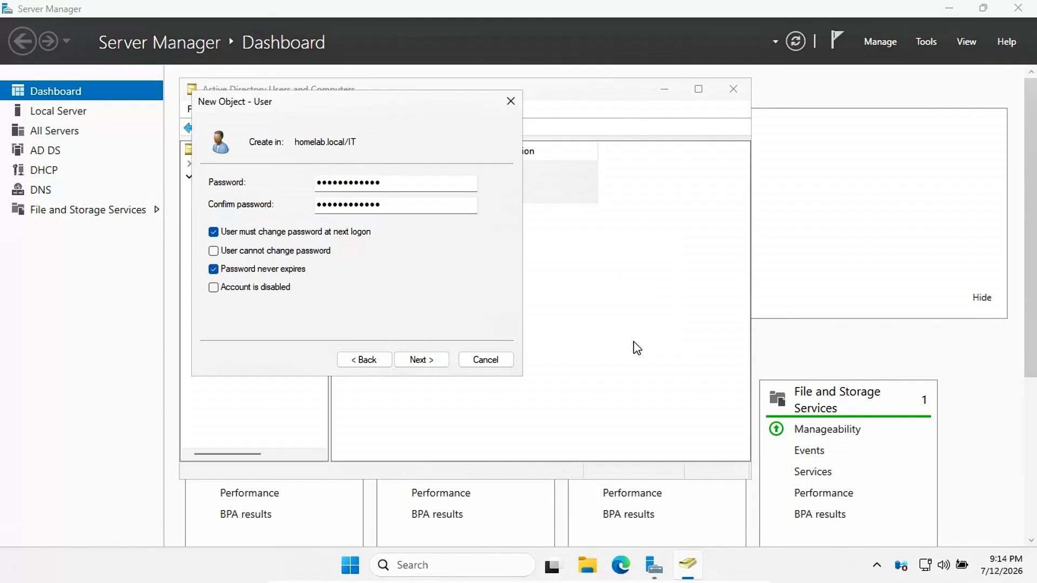
{"action": "left_click", "coordinate": [432, 359]}
{"action": "left_click", "coordinate": [421, 360]}
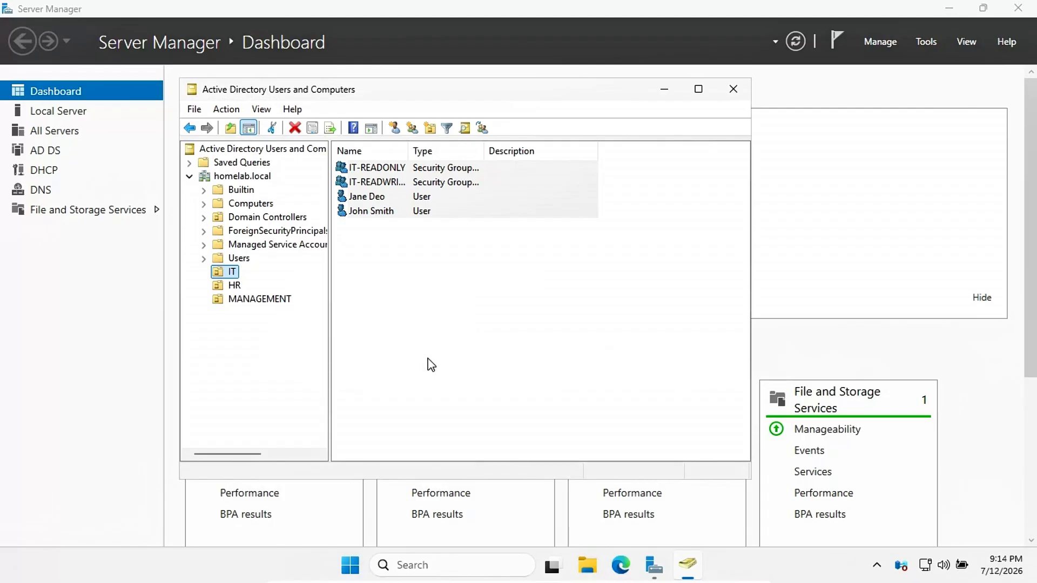
Step: Add the first new user to the IT-READWRITE group
{"action": "left_click", "coordinate": [382, 210]}
{"action": "right_click", "coordinate": [383, 211]}
{"action": "left_click", "coordinate": [407, 238]}
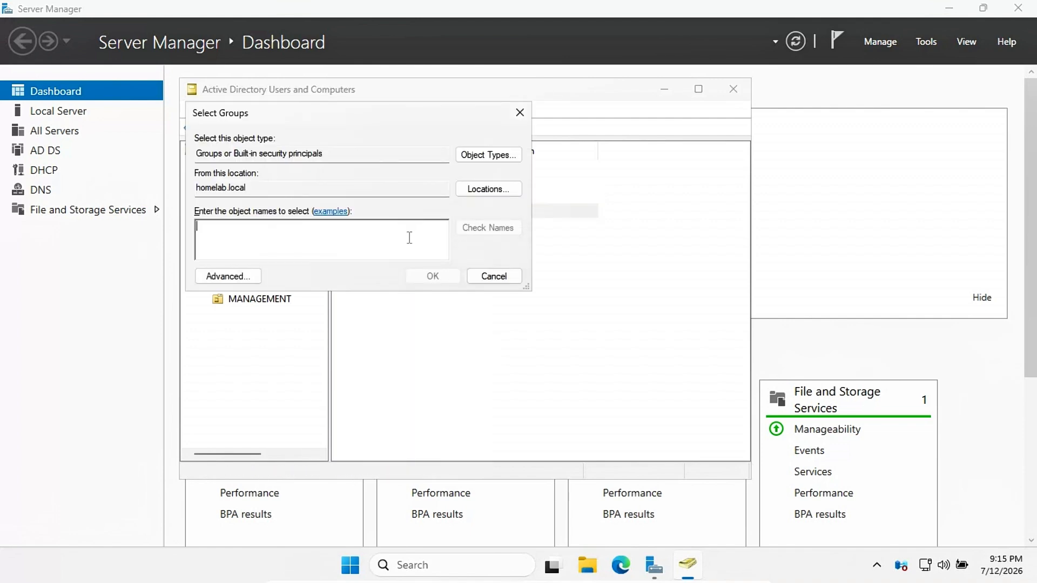
{"action": "type", "text": "IT"}
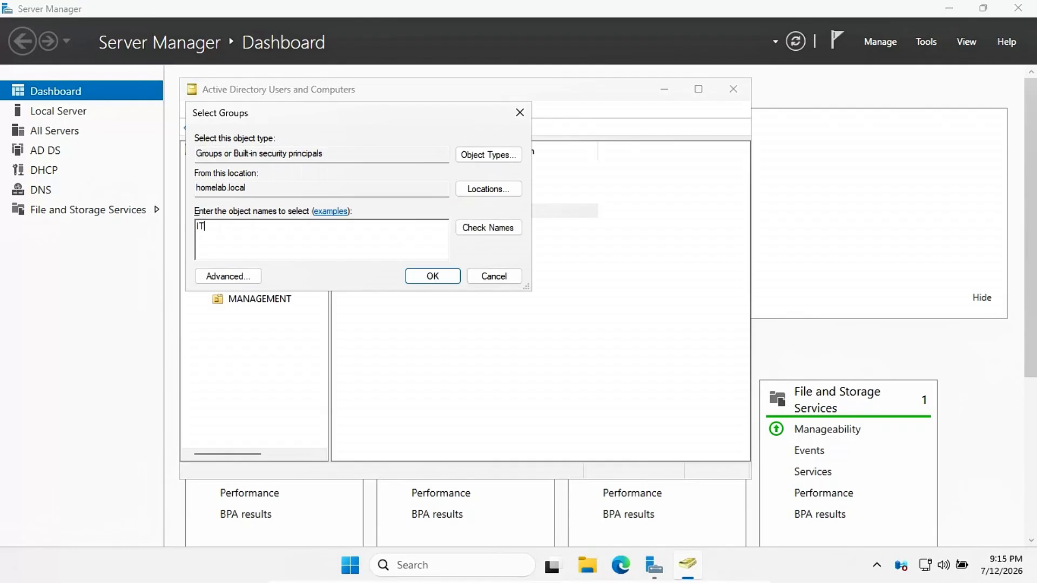
{"action": "type", "text": "-READWRITE"}
{"action": "left_click", "coordinate": [501, 227]}
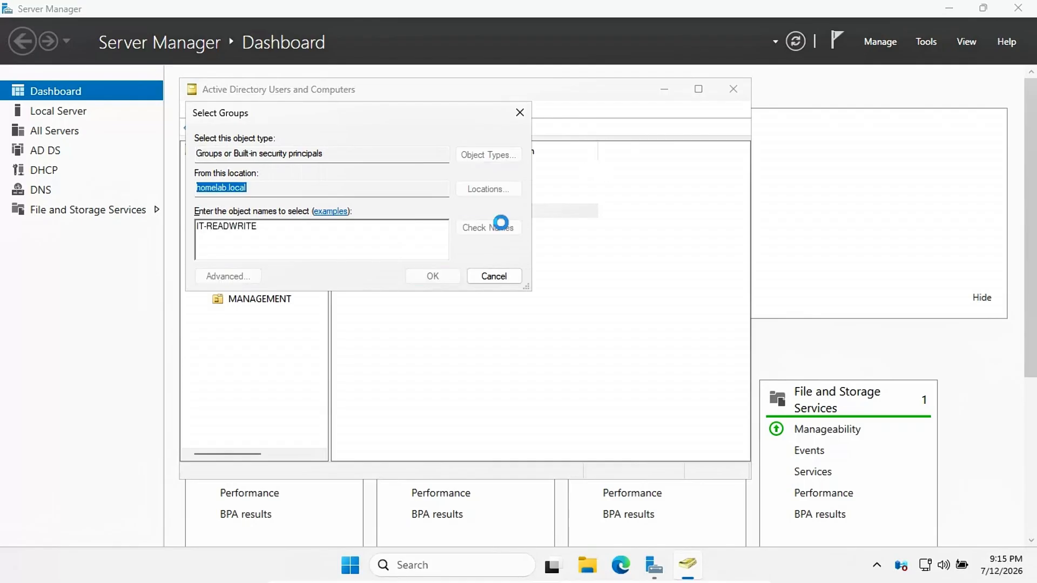
{"action": "left_click", "coordinate": [449, 278]}
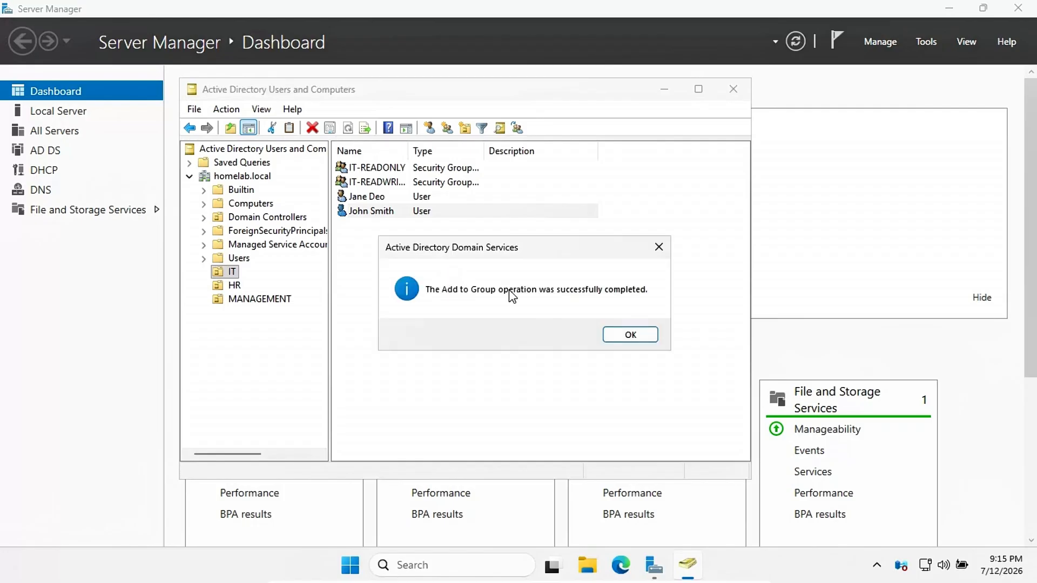
{"action": "left_click", "coordinate": [629, 334]}
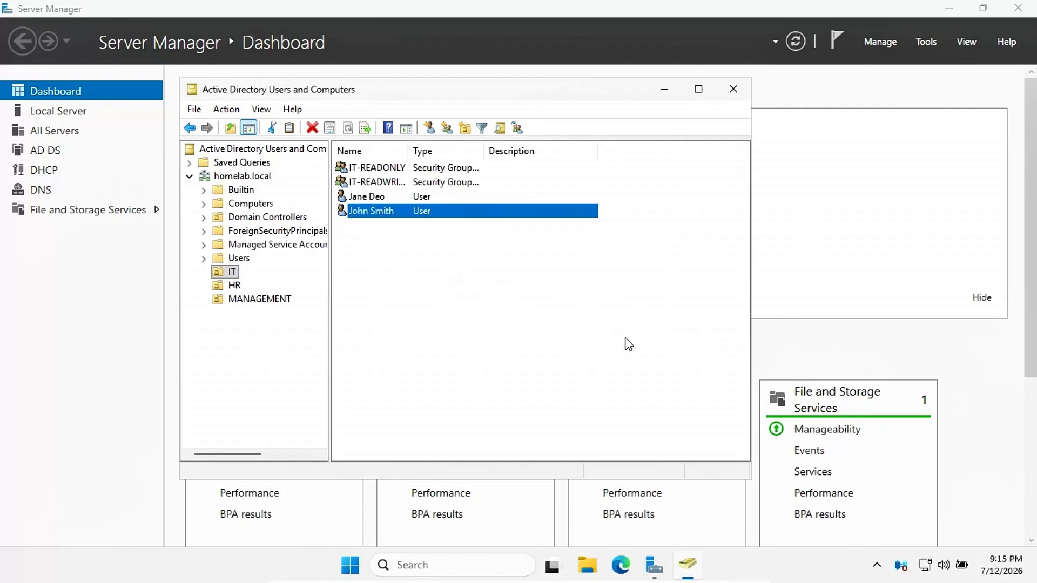
Step: Add the second new user to the IT-READONLY group
{"action": "left_click", "coordinate": [407, 197]}
{"action": "right_click", "coordinate": [408, 198]}
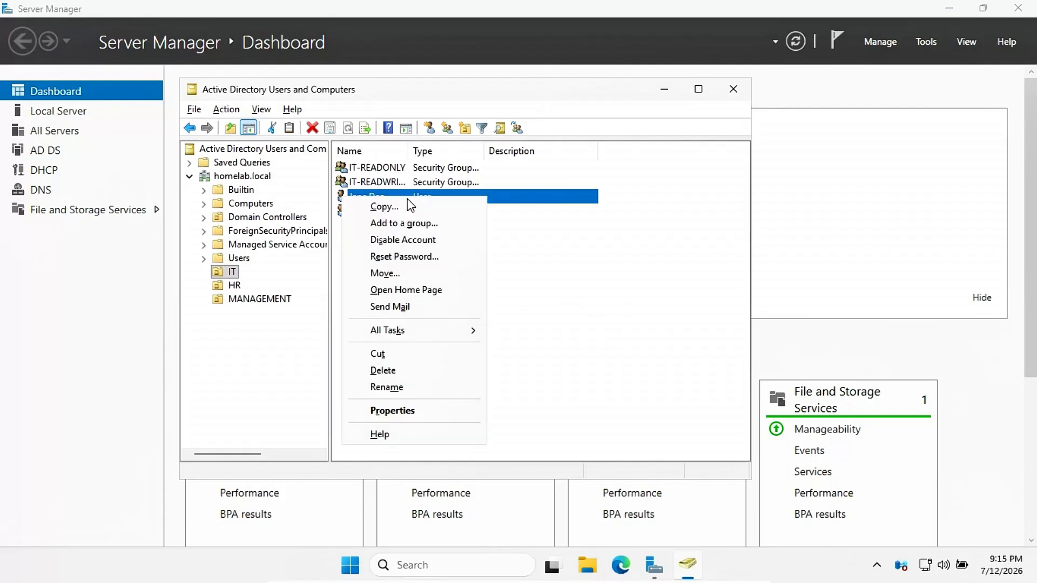
{"action": "left_click", "coordinate": [423, 229]}
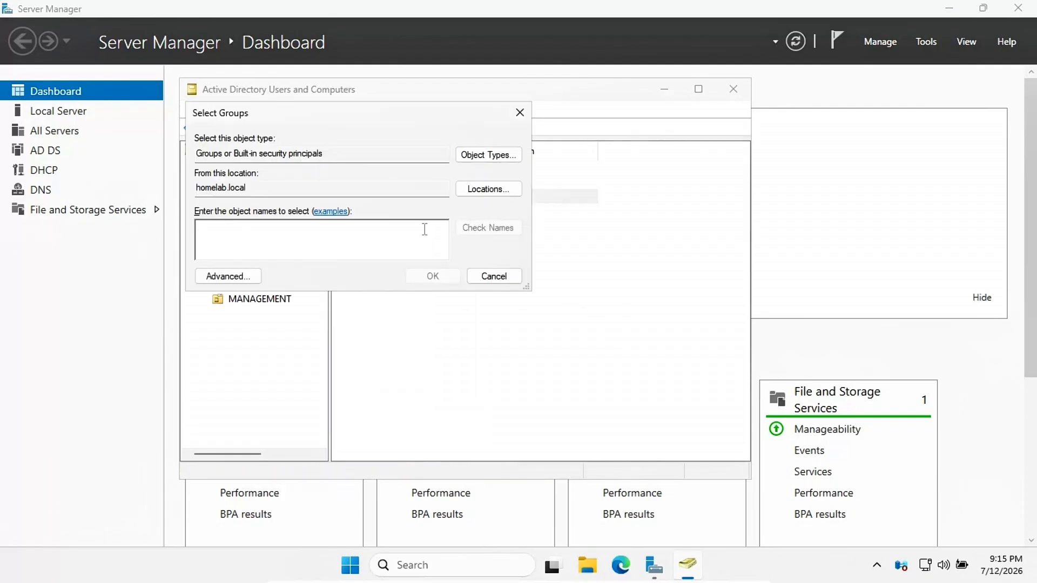
{"action": "type", "text": "IT"}
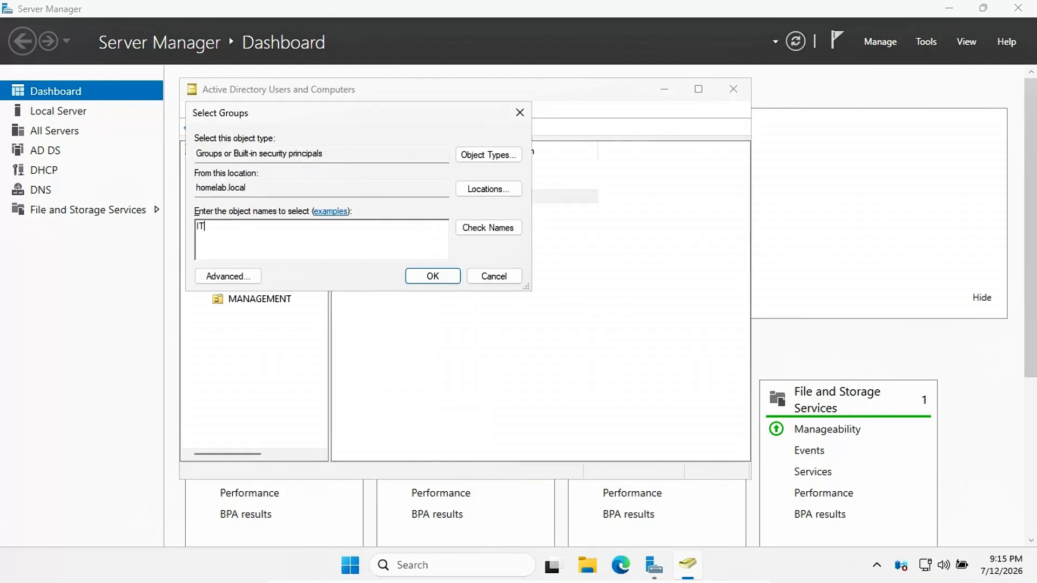
{"action": "type", "text": "-Readonly"}
{"action": "left_click", "coordinate": [492, 227]}
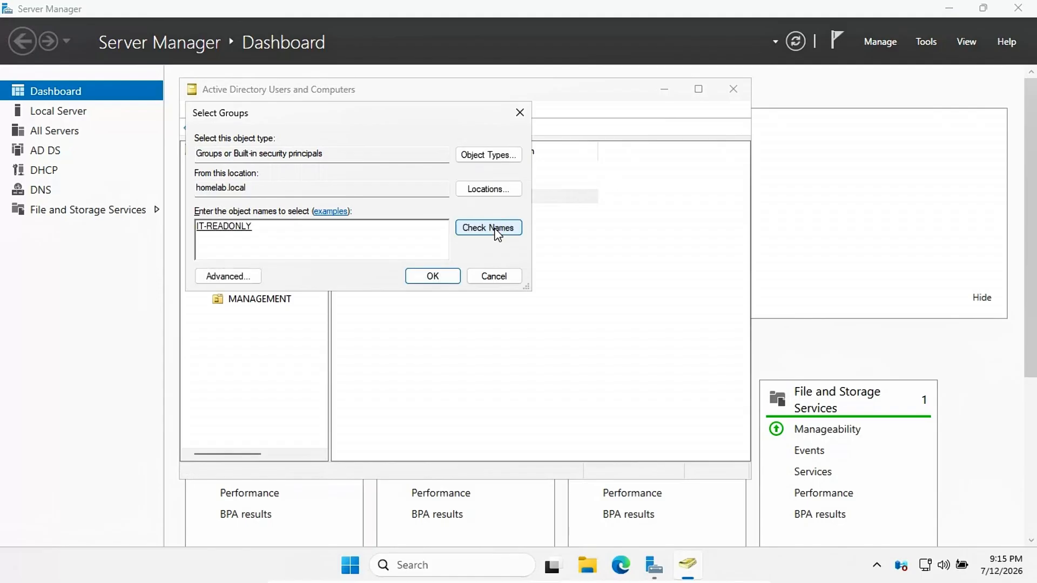
{"action": "left_click", "coordinate": [444, 279]}
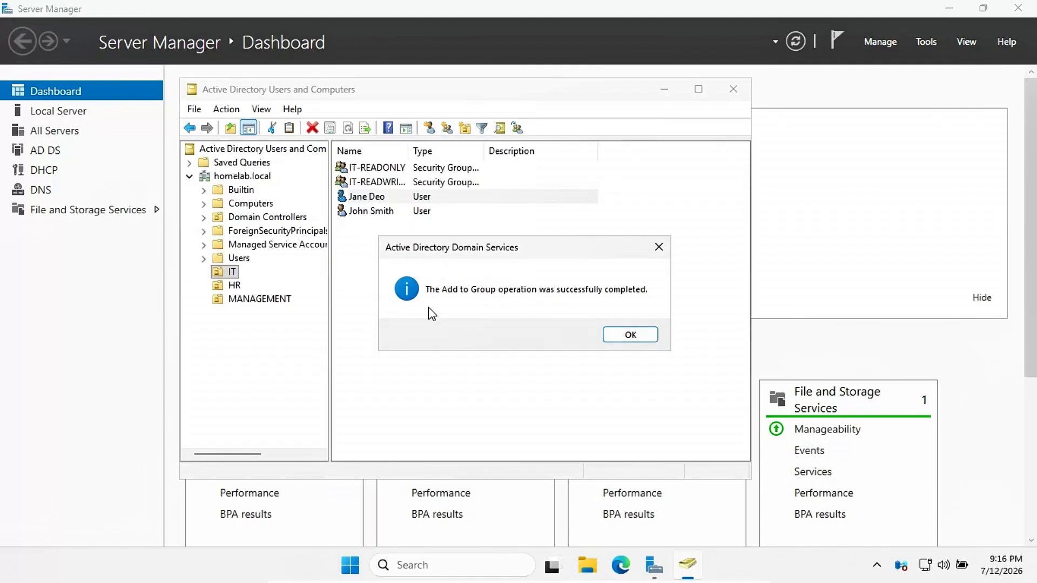
{"action": "left_click", "coordinate": [628, 335]}
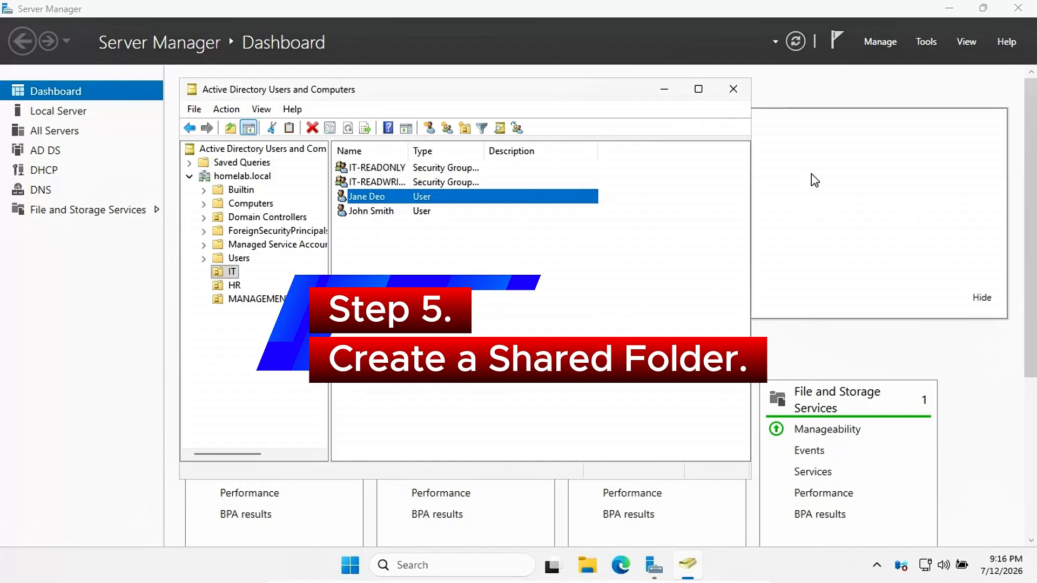
Step: Close the directory console and open the C: drive in File Explorer
{"action": "left_click", "coordinate": [734, 89]}
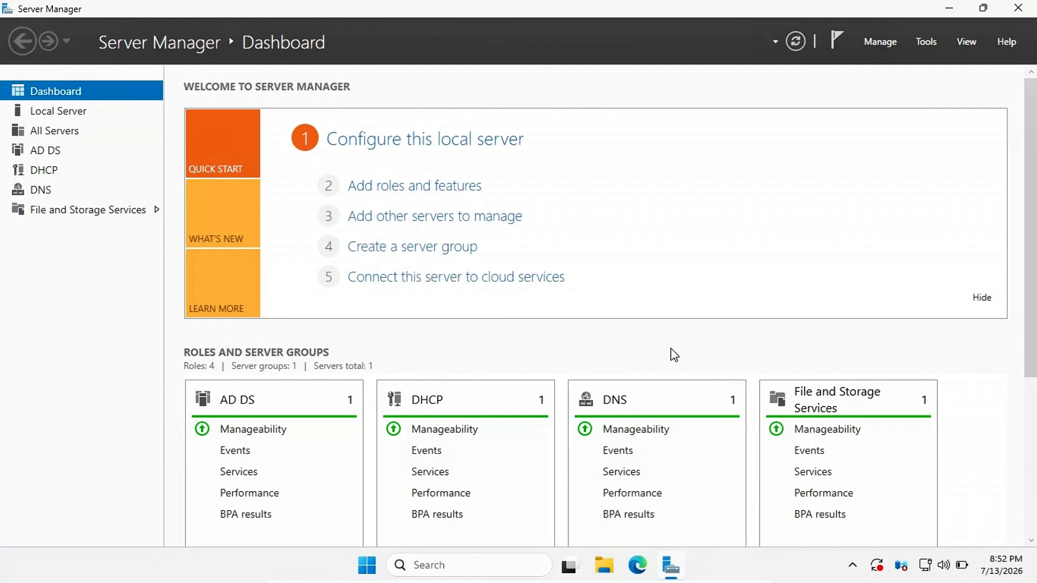
{"action": "left_click", "coordinate": [604, 565]}
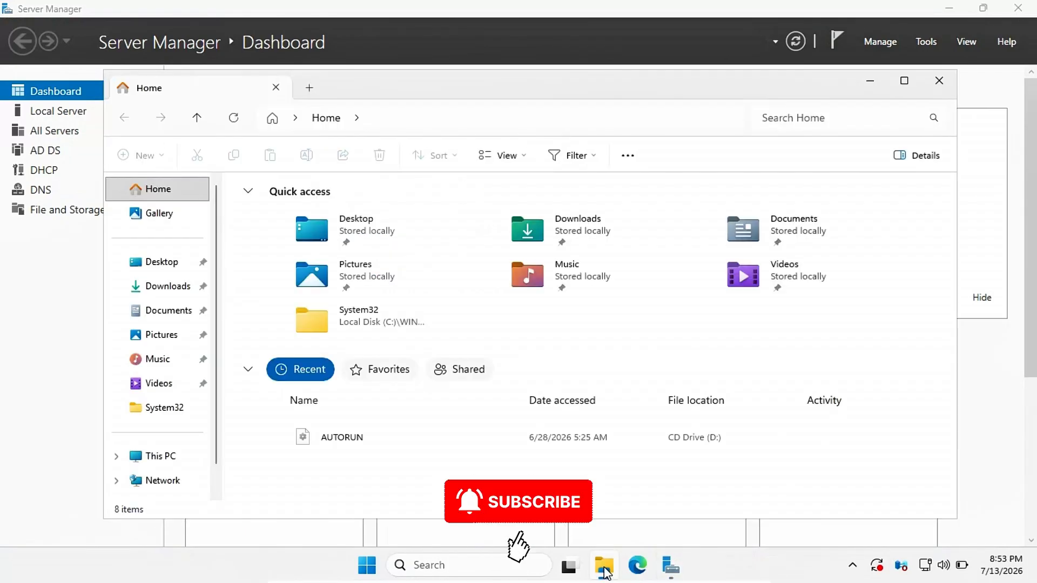
{"action": "left_click", "coordinate": [161, 459]}
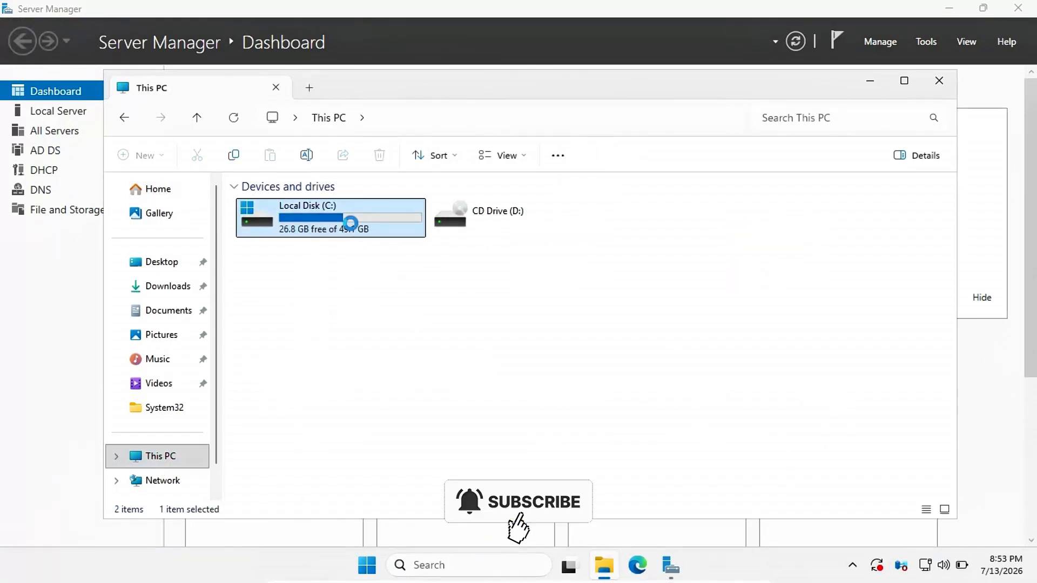
{"action": "double_click", "coordinate": [351, 227]}
Step: Create a Shares folder on C:, open it, and start a new subfolder inside
{"action": "right_click", "coordinate": [361, 404]}
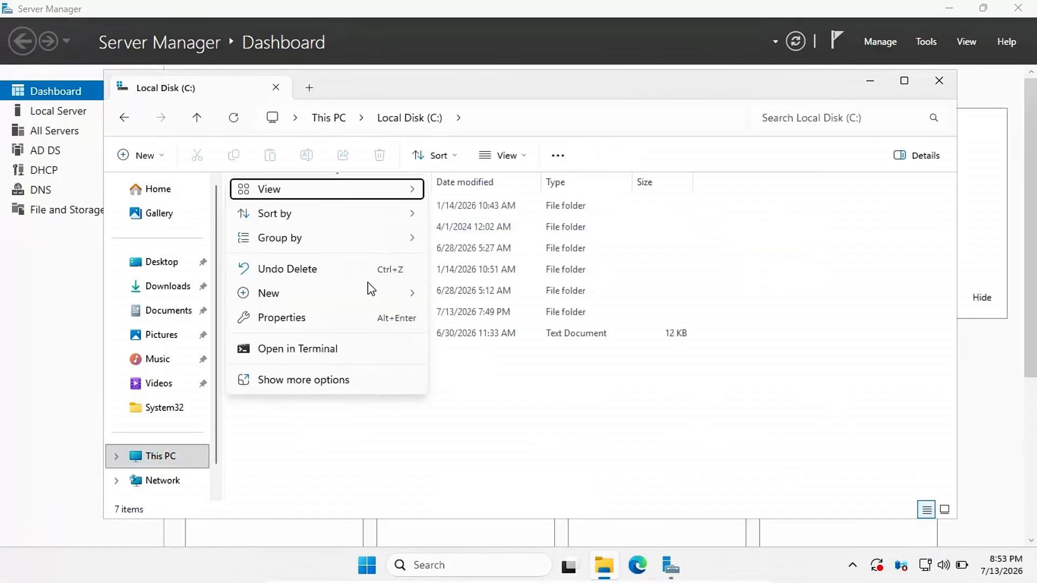
{"action": "mouse_move", "coordinate": [364, 297]}
{"action": "left_click", "coordinate": [464, 294]}
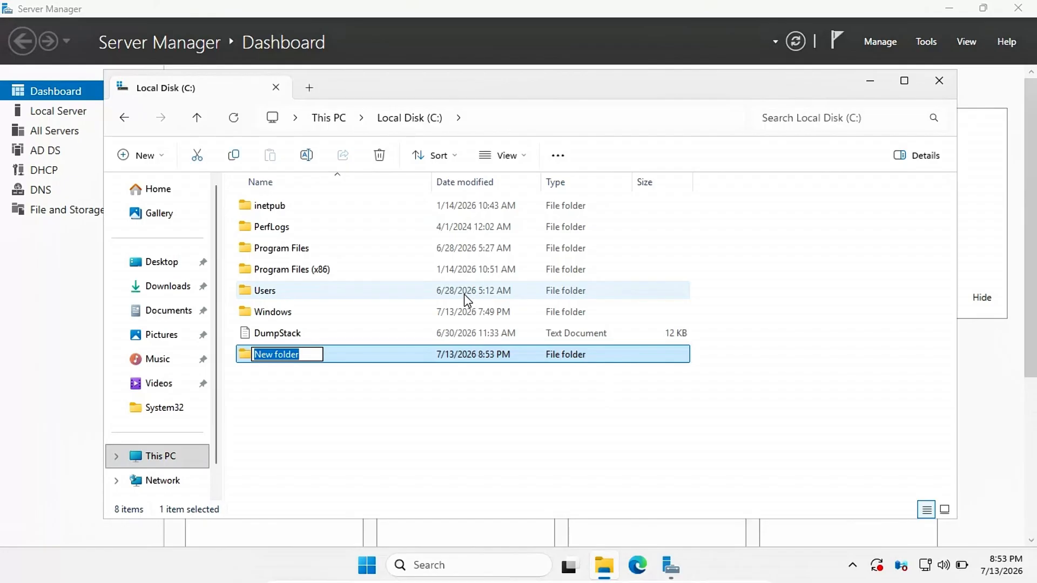
{"action": "type", "text": "Shares"}
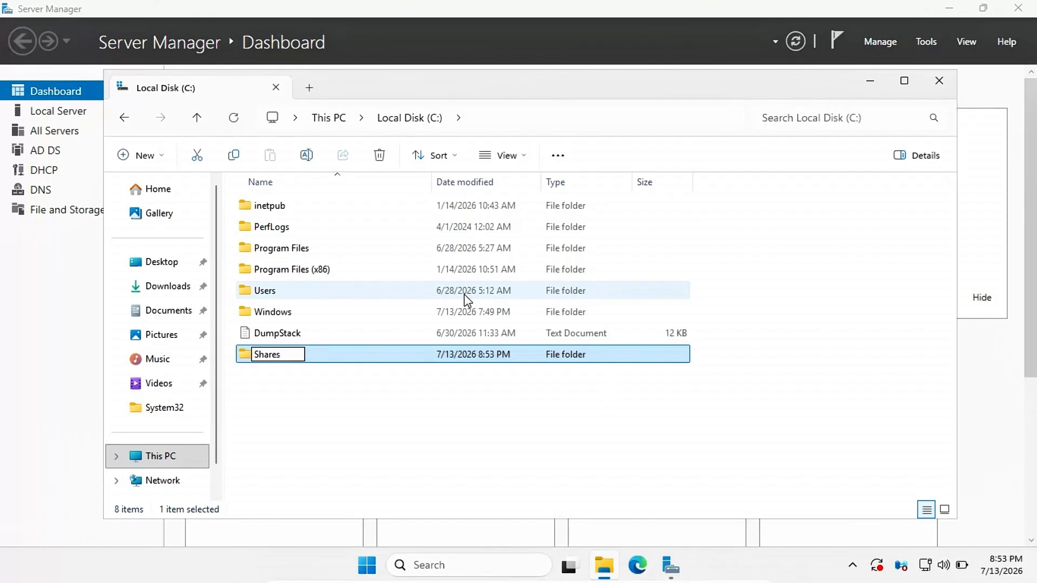
{"action": "key", "text": "Return"}
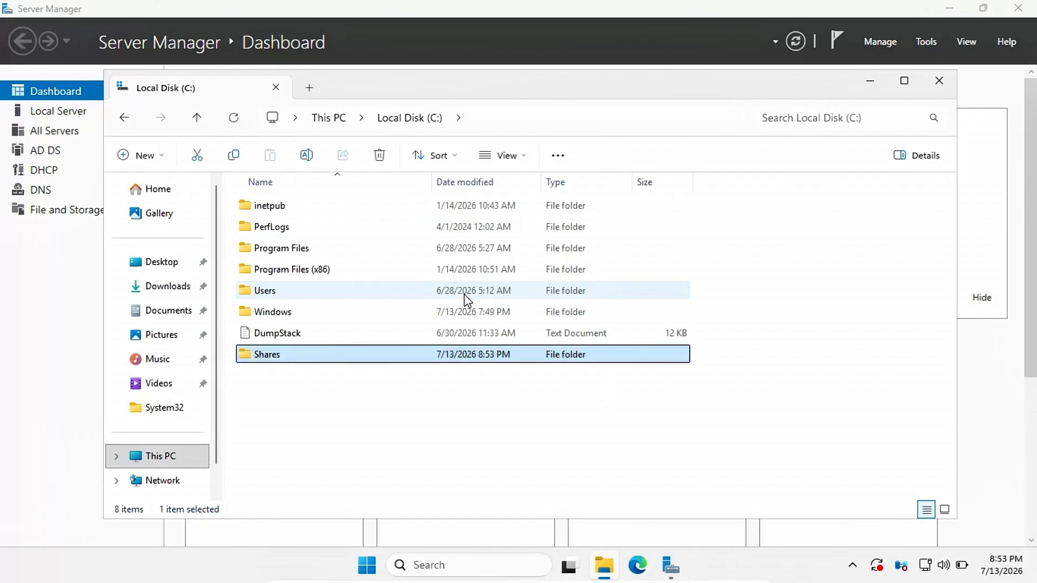
{"action": "key", "text": "Return"}
{"action": "left_click", "coordinate": [141, 155]}
{"action": "left_click", "coordinate": [162, 195]}
Step: Name the subfolder IT_Data, then create README.txt inside it and open it
{"action": "type", "text": "IT_Data"}
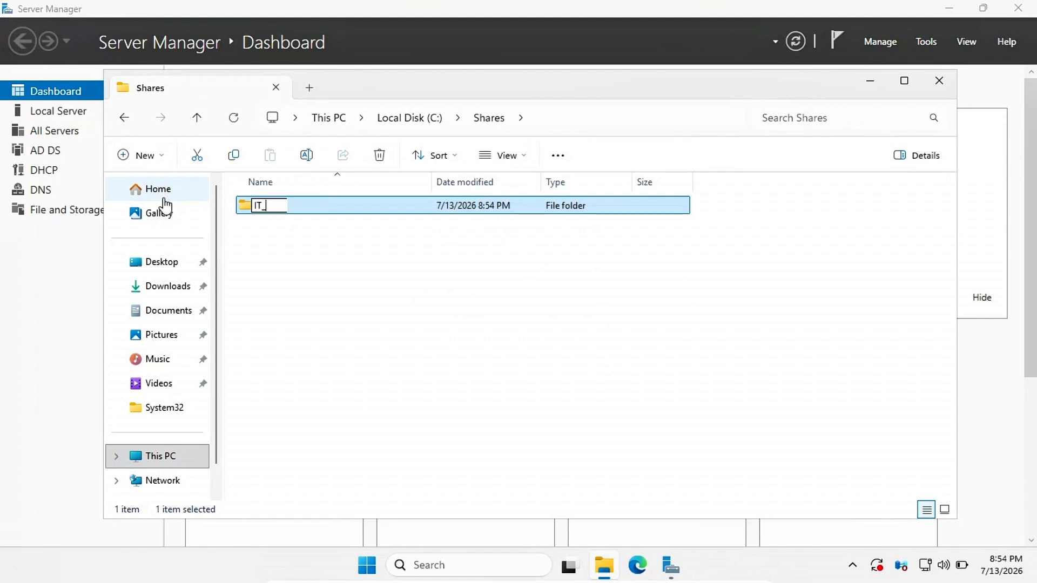
{"action": "key", "text": "Return"}
{"action": "key", "text": "Return"}
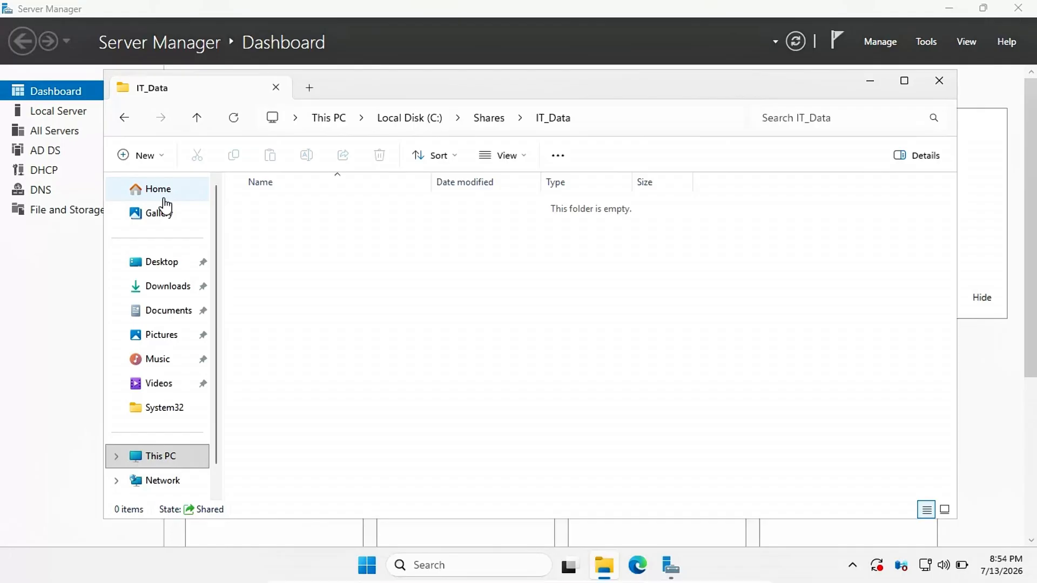
{"action": "key", "text": "shift+F10"}
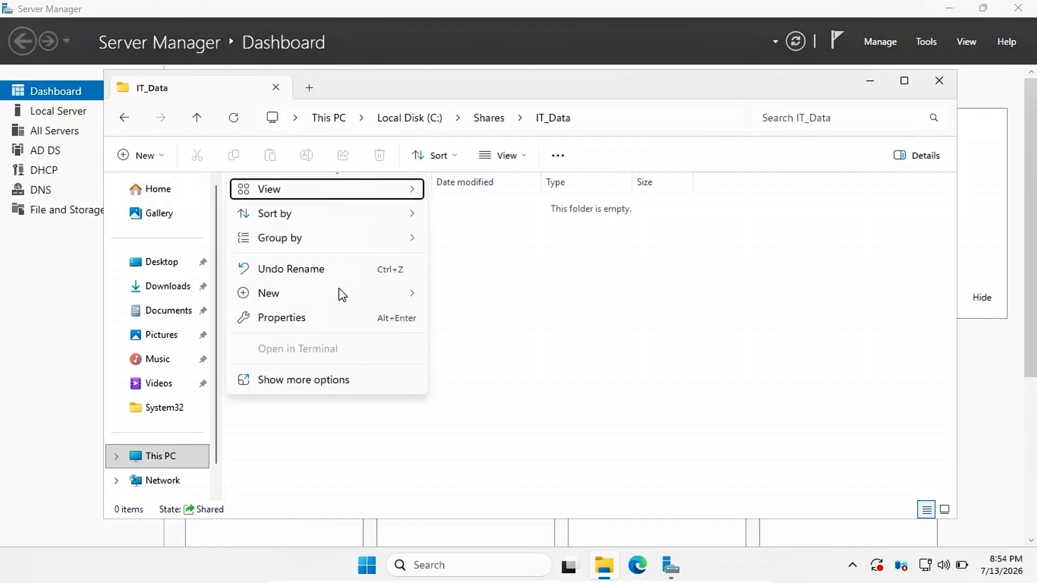
{"action": "left_click", "coordinate": [396, 291]}
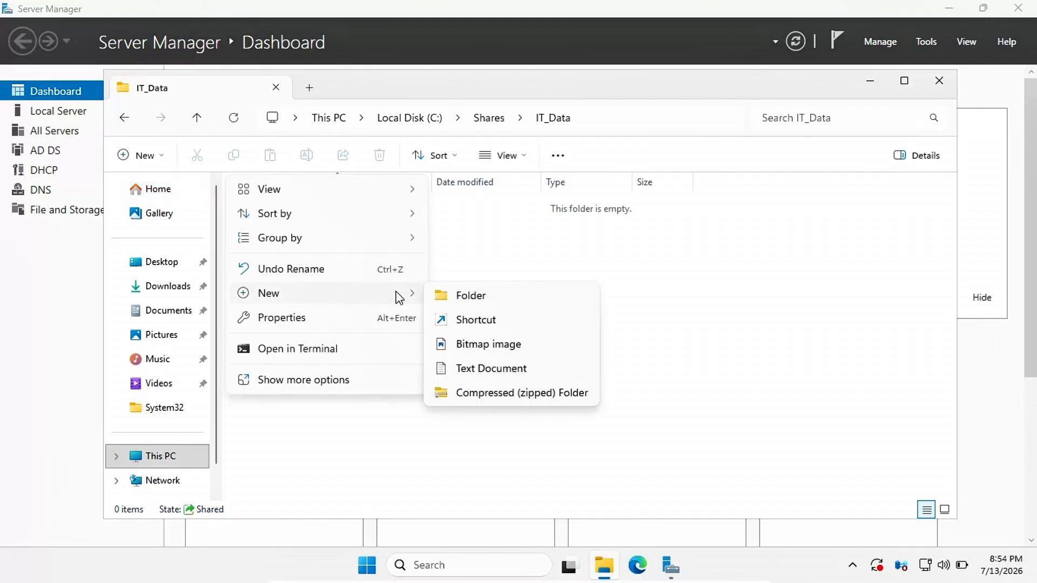
{"action": "left_click", "coordinate": [492, 374]}
{"action": "type", "text": "RE"}
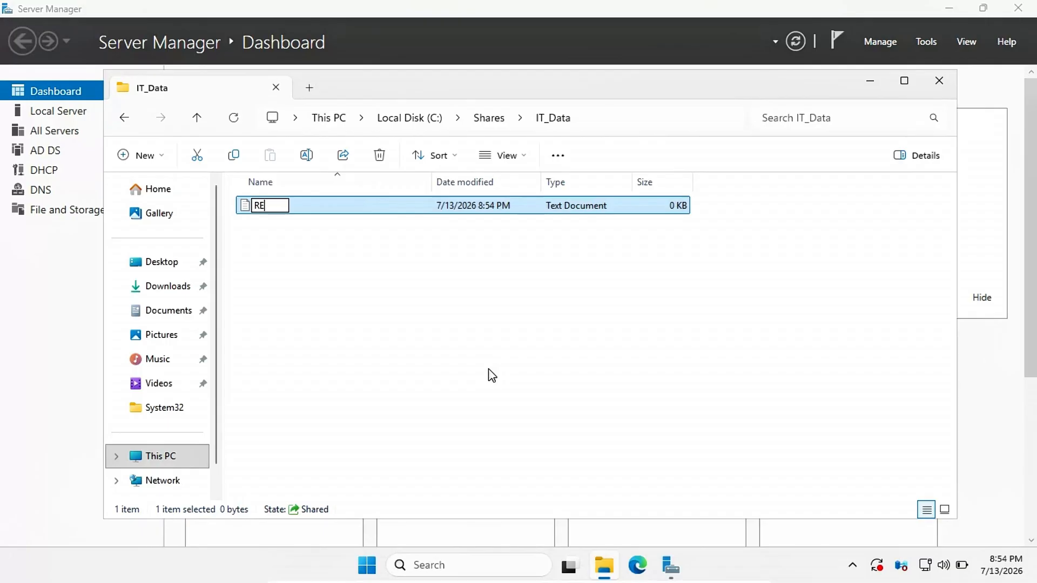
{"action": "type", "text": "ADME.txt"}
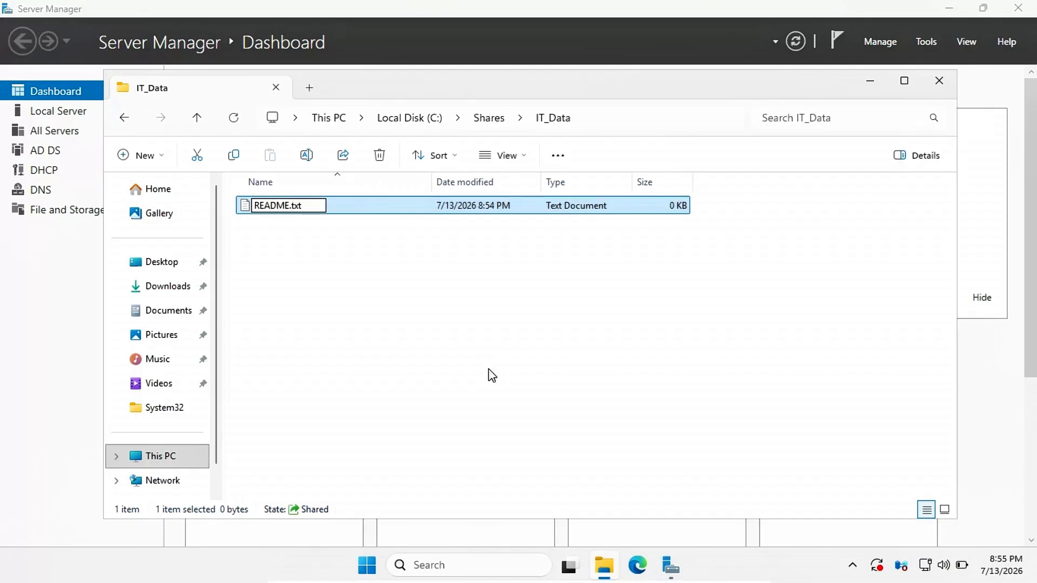
{"action": "key", "text": "Return"}
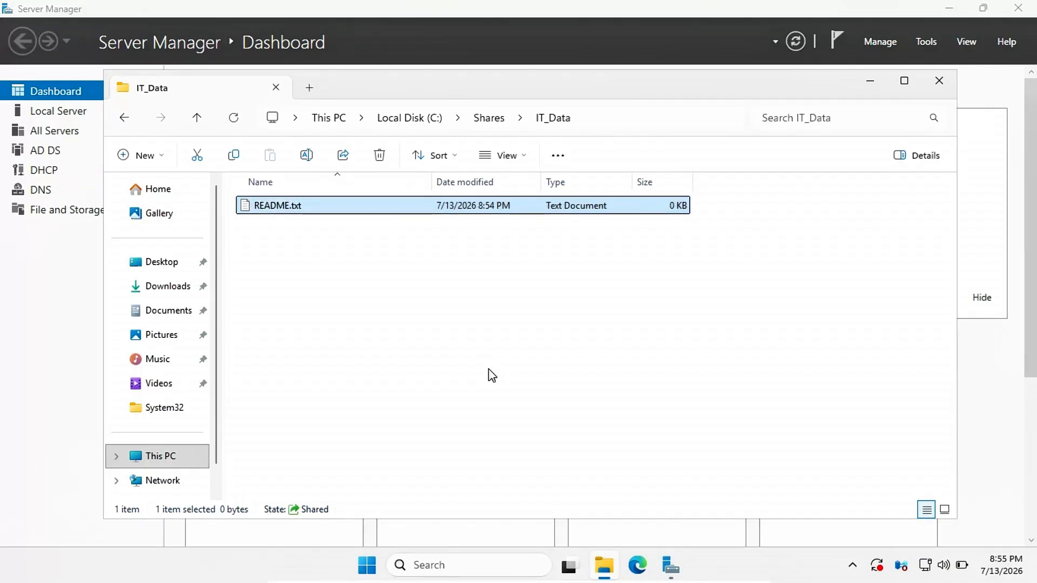
{"action": "key", "text": "Return"}
Step: Save a welcome message pointing users to Support in README.txt, close Notepad, and minimize Server Manager
{"action": "type", "text": "Welcome to "}
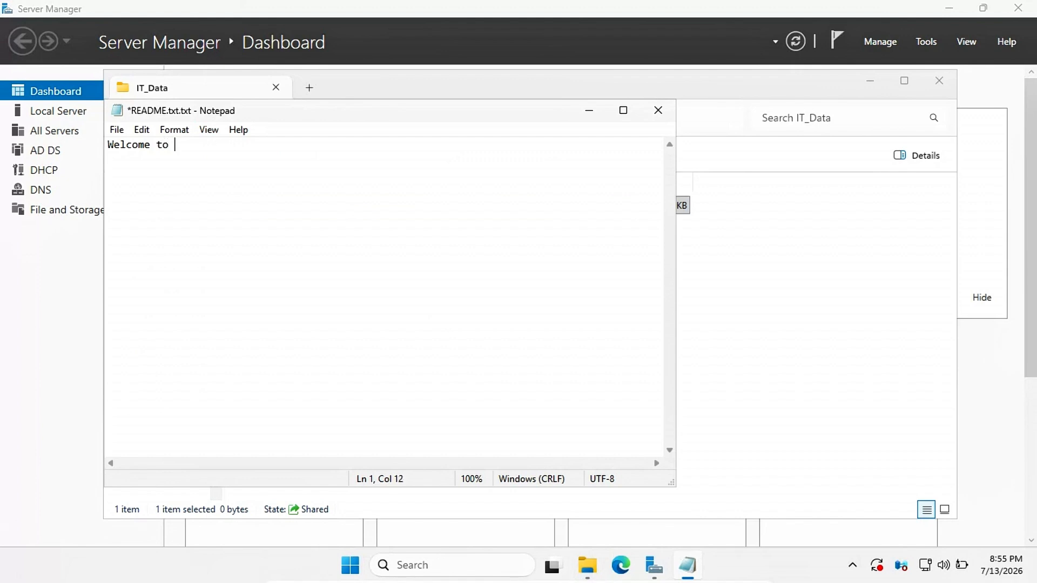
{"action": "type", "text": "the IT Department "}
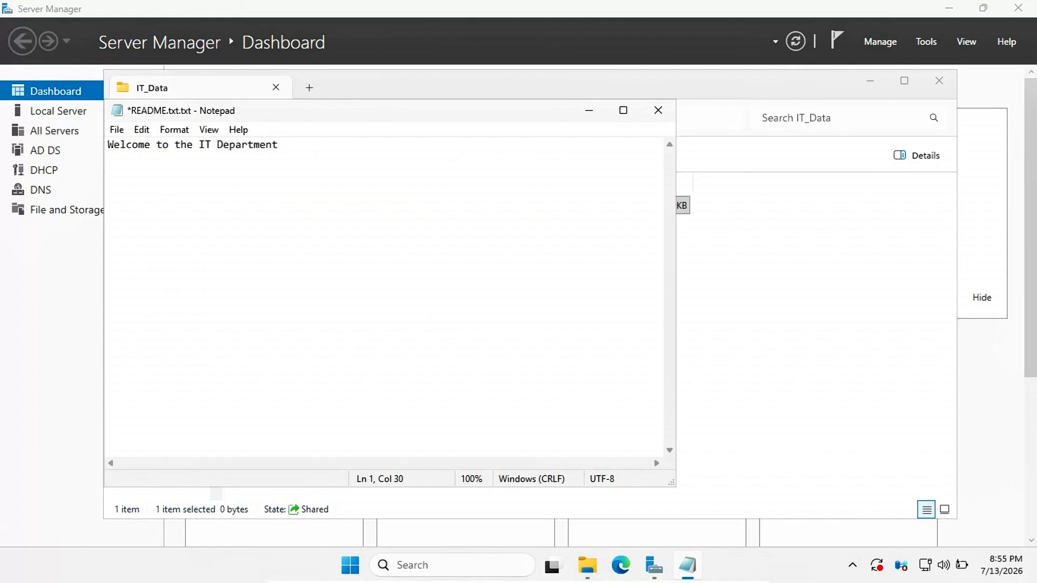
{"action": "type", "text": "Shared Drive. Please contact S"}
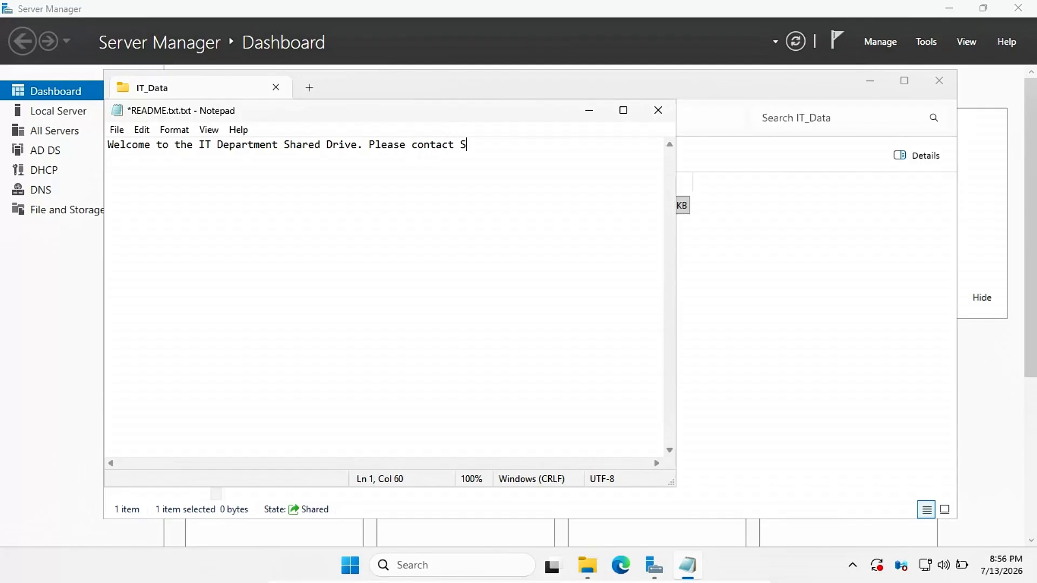
{"action": "type", "text": "upport if you need a"}
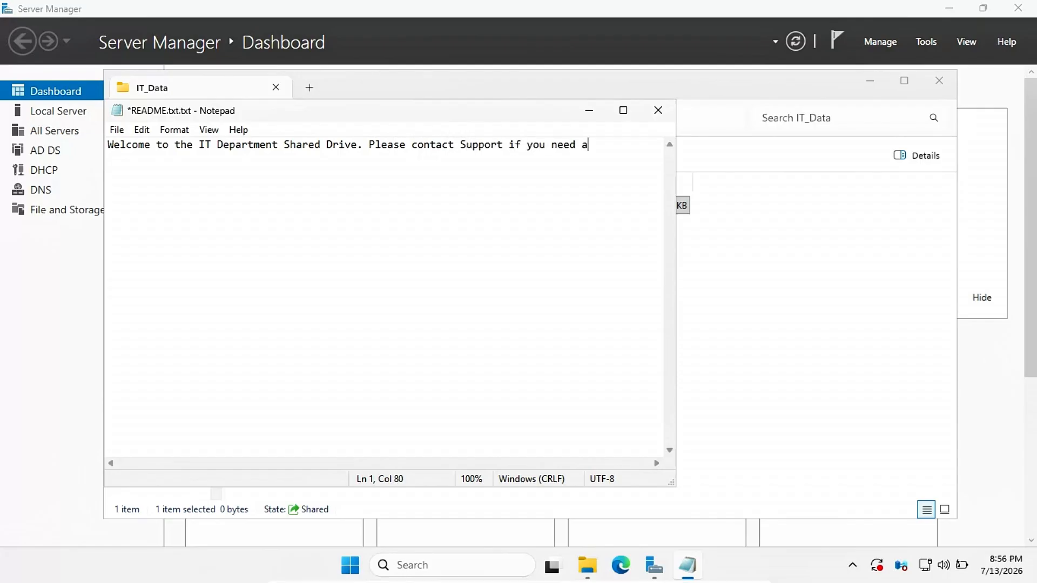
{"action": "type", "text": "ny Assistance"}
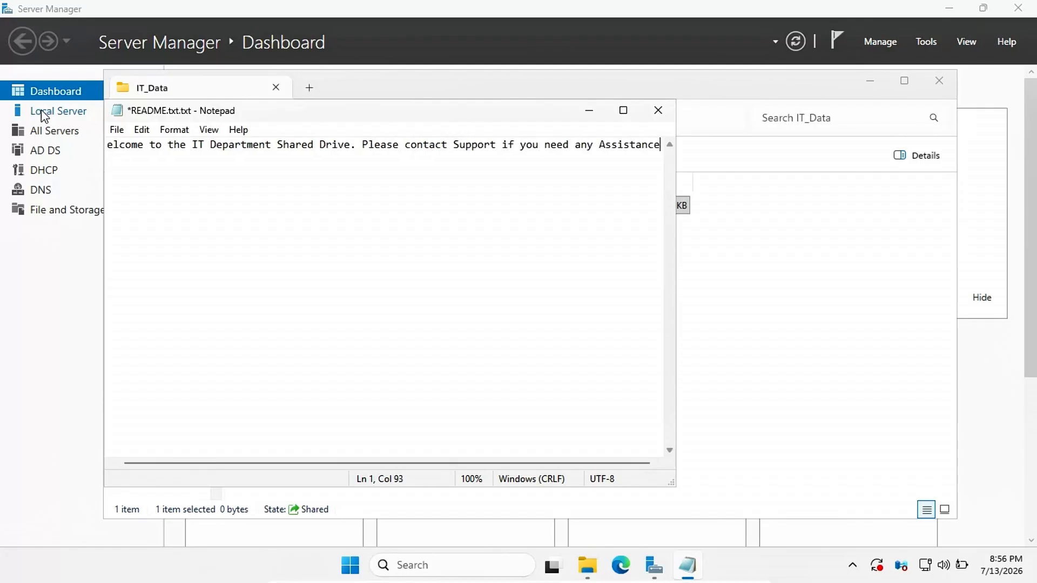
{"action": "left_click", "coordinate": [117, 130]}
{"action": "left_click", "coordinate": [162, 197]}
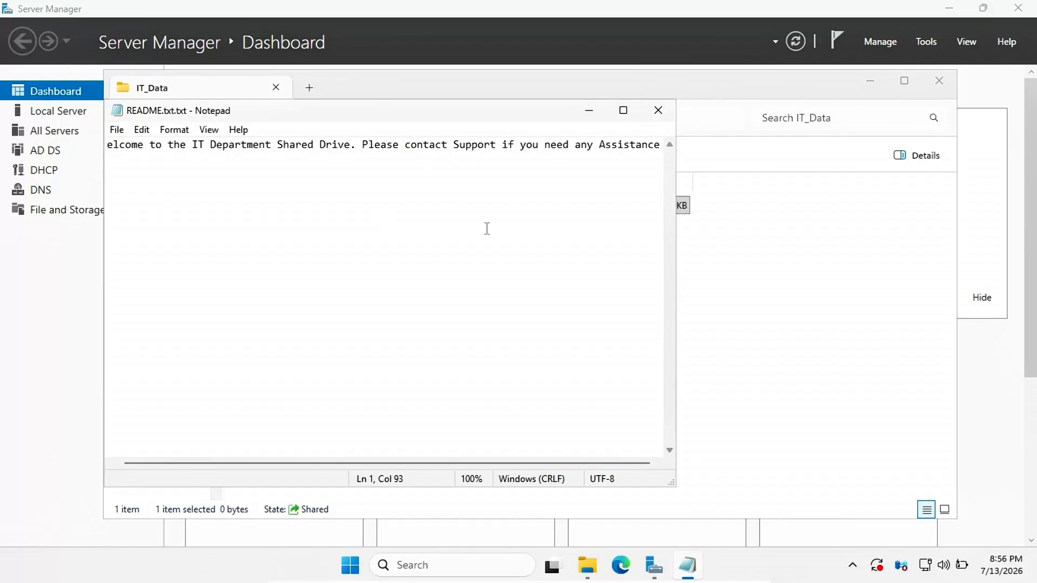
{"action": "left_click", "coordinate": [658, 110]}
{"action": "left_click", "coordinate": [949, 7]}
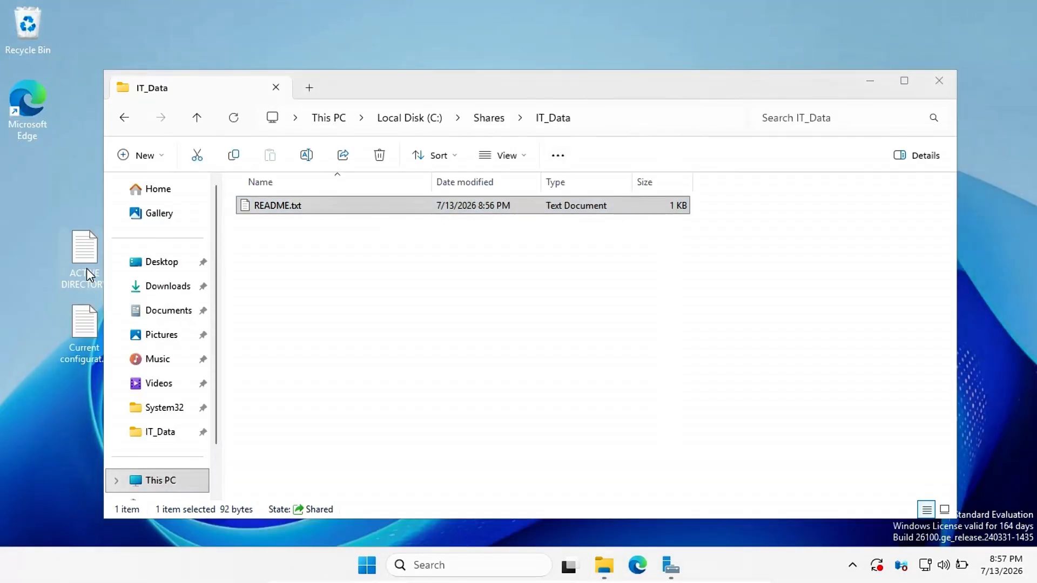
Step: Copy the ACTIVE DIRECTORY and Current configuration R1 desktop files into IT_Data
{"action": "left_click", "coordinate": [89, 331]}
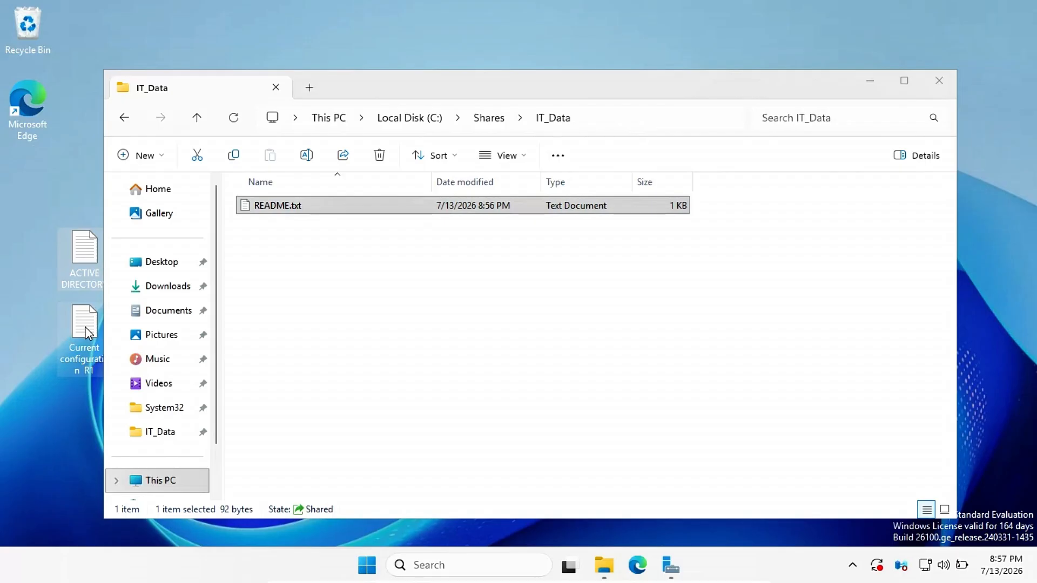
{"action": "key", "text": "ctrl+c"}
{"action": "left_click", "coordinate": [300, 278]}
{"action": "key", "text": "ctrl+v"}
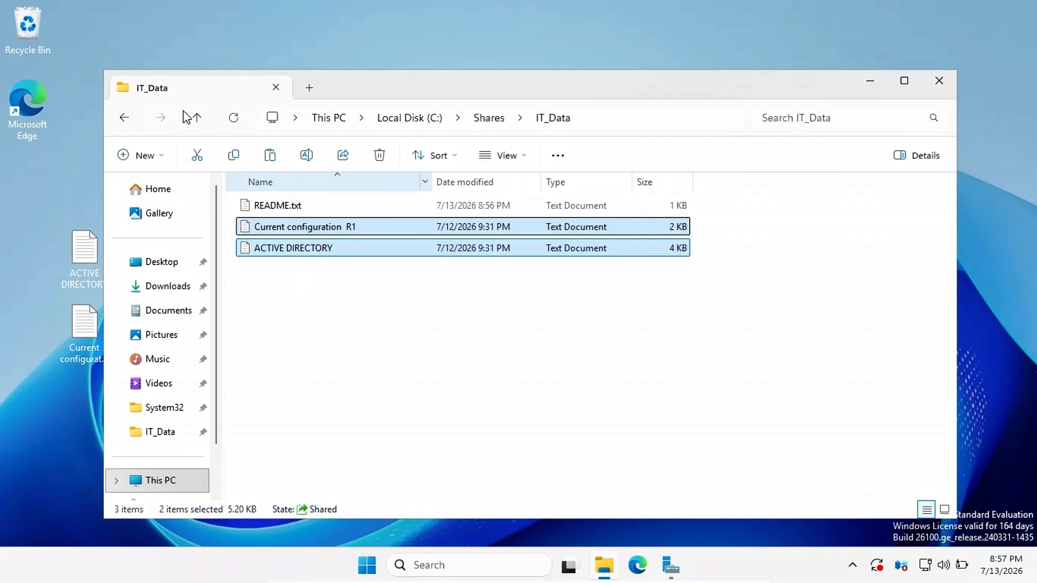
Step: From Shares, open the permission editor on IT_Data's Security properties
{"action": "left_click", "coordinate": [128, 118]}
{"action": "left_click", "coordinate": [283, 206]}
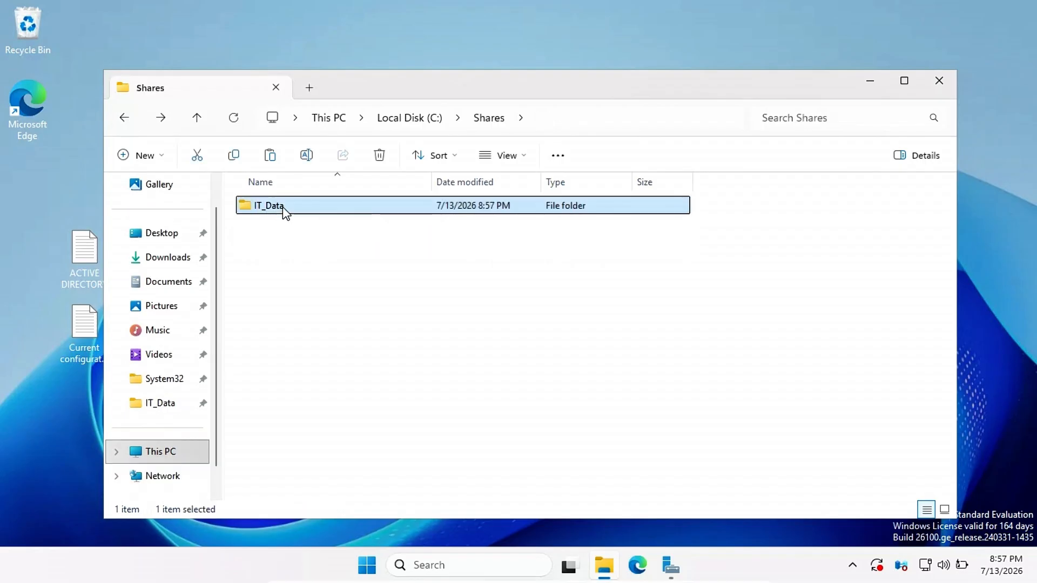
{"action": "right_click", "coordinate": [283, 207]}
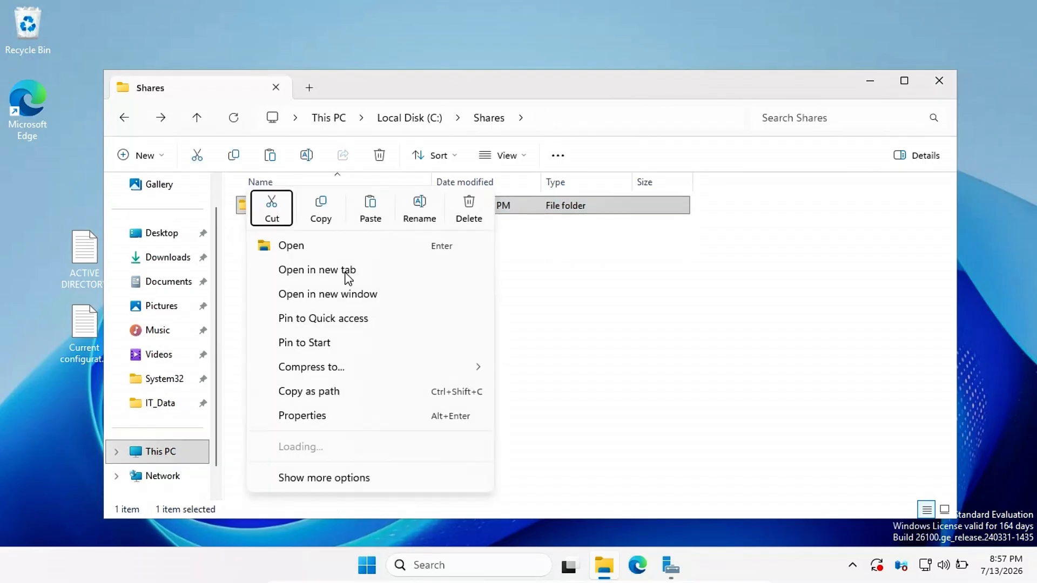
{"action": "mouse_move", "coordinate": [398, 367]}
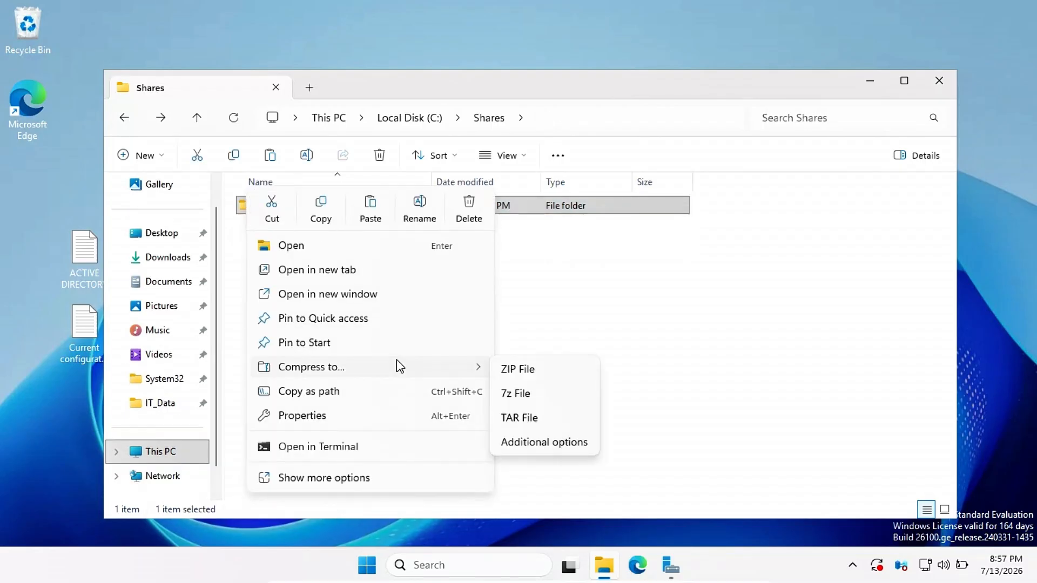
{"action": "left_click", "coordinate": [344, 417]}
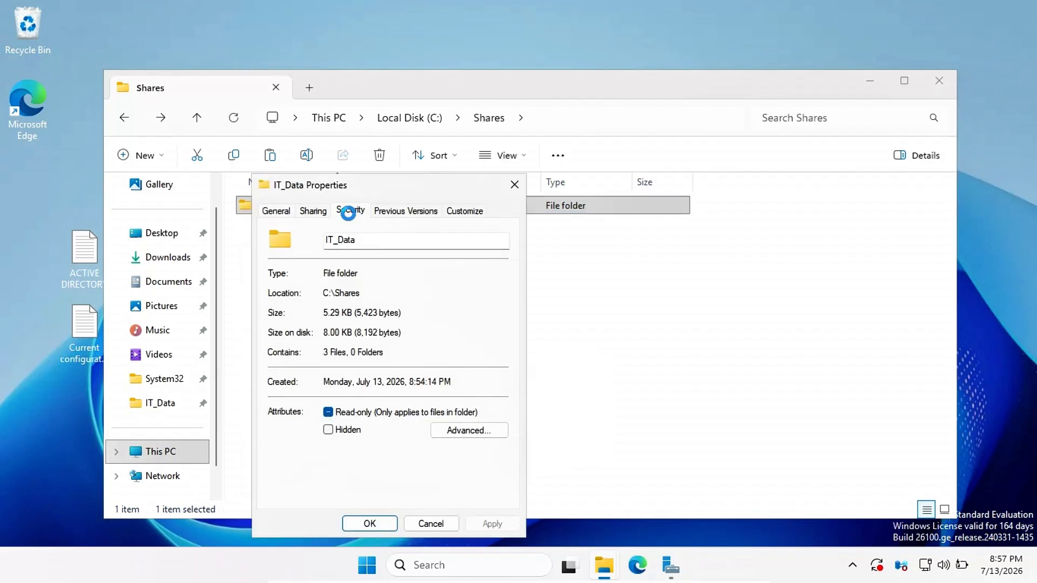
{"action": "left_click", "coordinate": [350, 213]}
{"action": "left_click", "coordinate": [471, 345]}
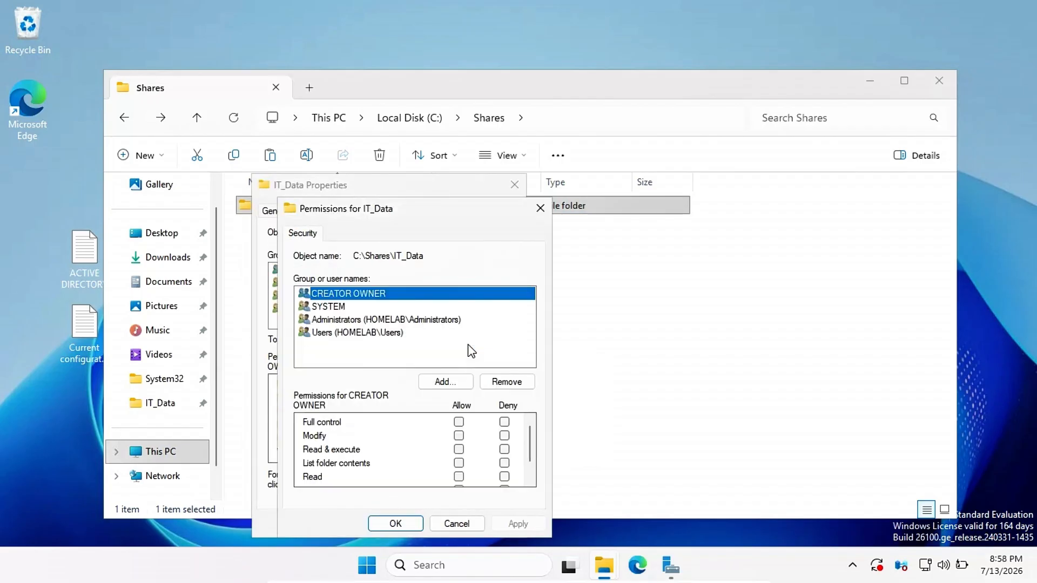
Step: Add the IT-READWRITE group and allow it Full control
{"action": "left_click", "coordinate": [445, 382]}
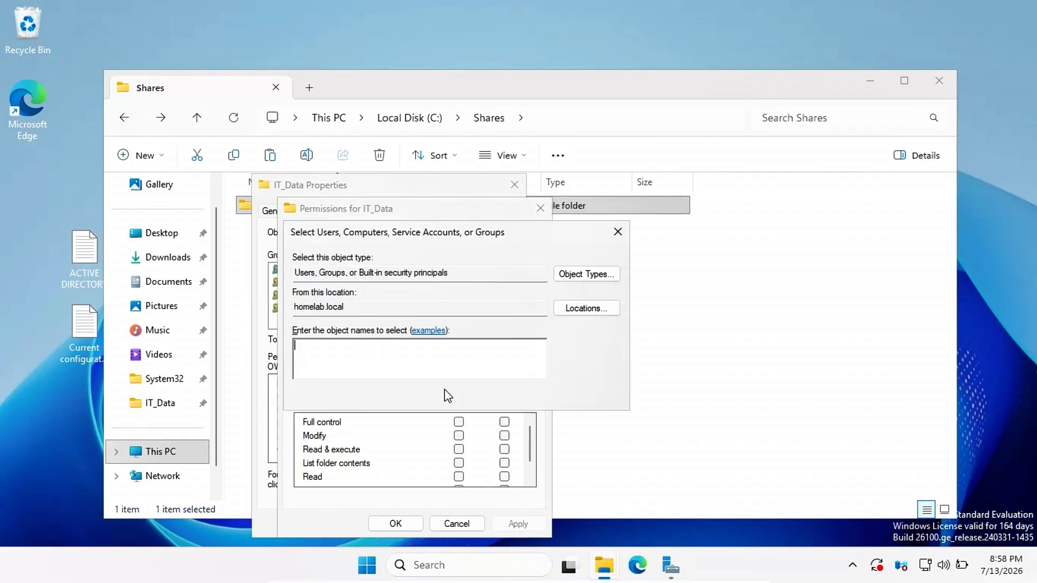
{"action": "type", "text": "IT-Re"}
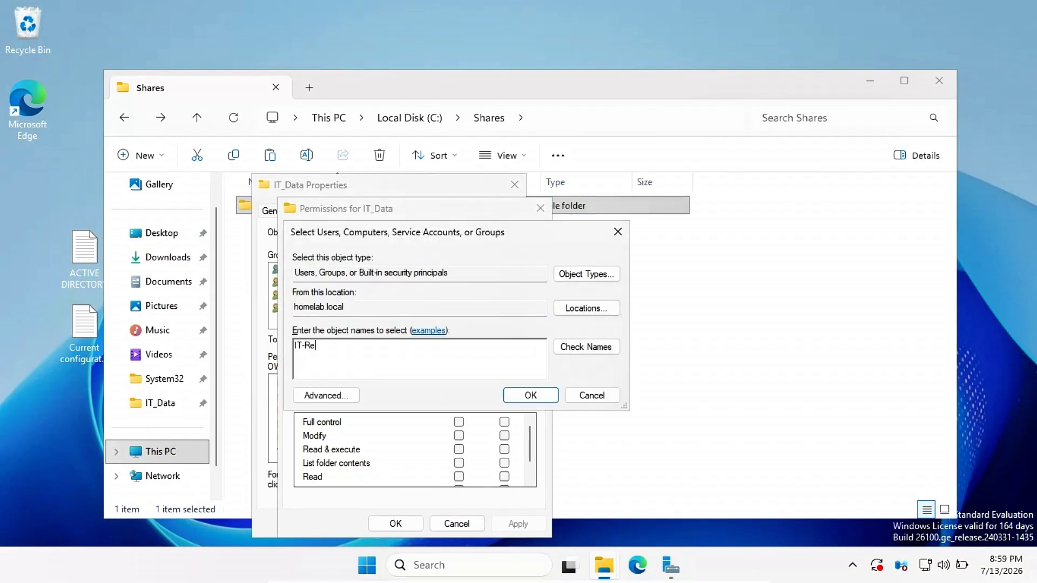
{"action": "type", "text": "adwrite"}
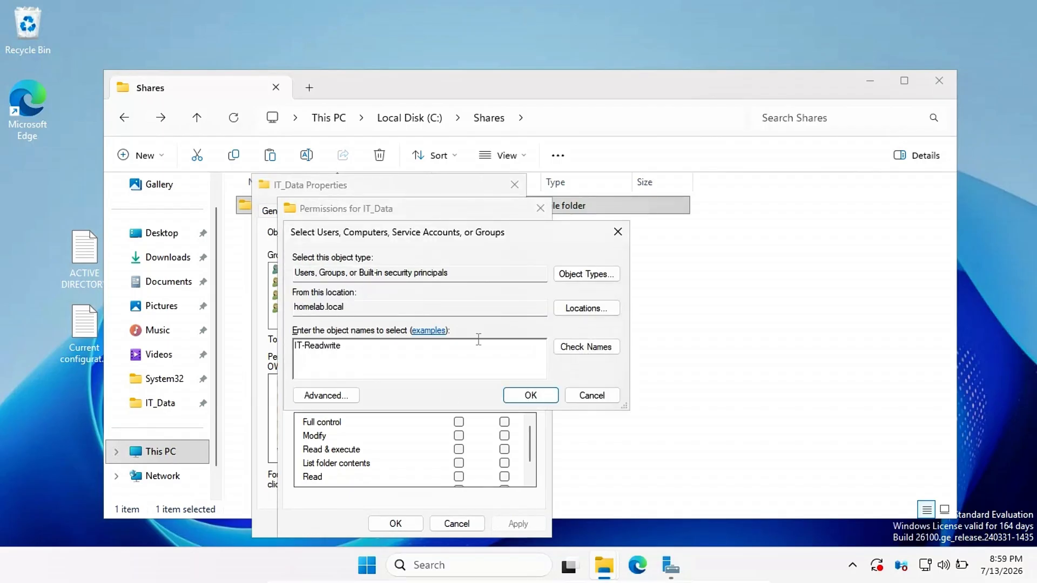
{"action": "left_click", "coordinate": [588, 345]}
{"action": "left_click", "coordinate": [527, 395]}
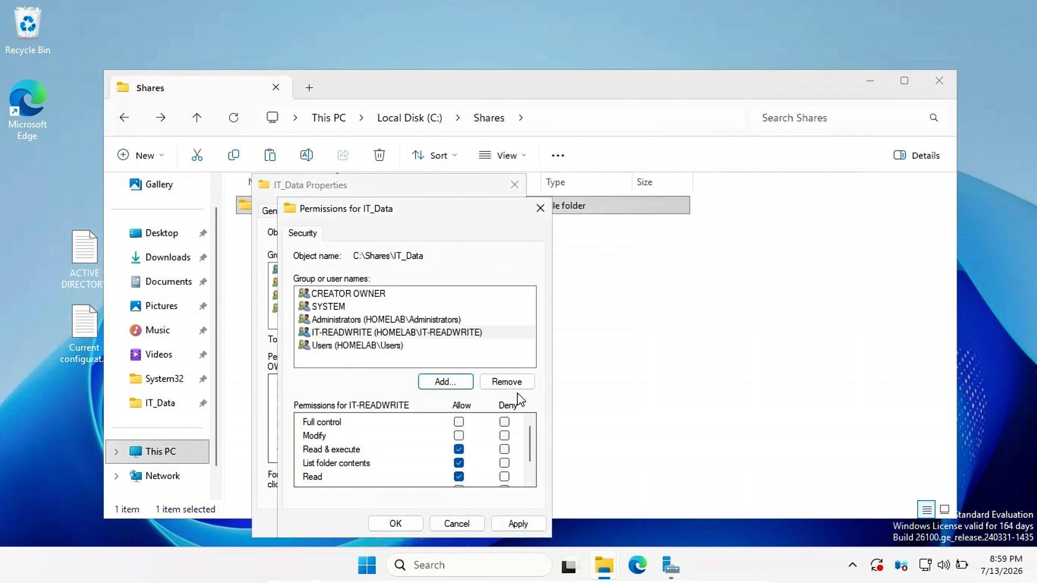
{"action": "left_click", "coordinate": [459, 422]}
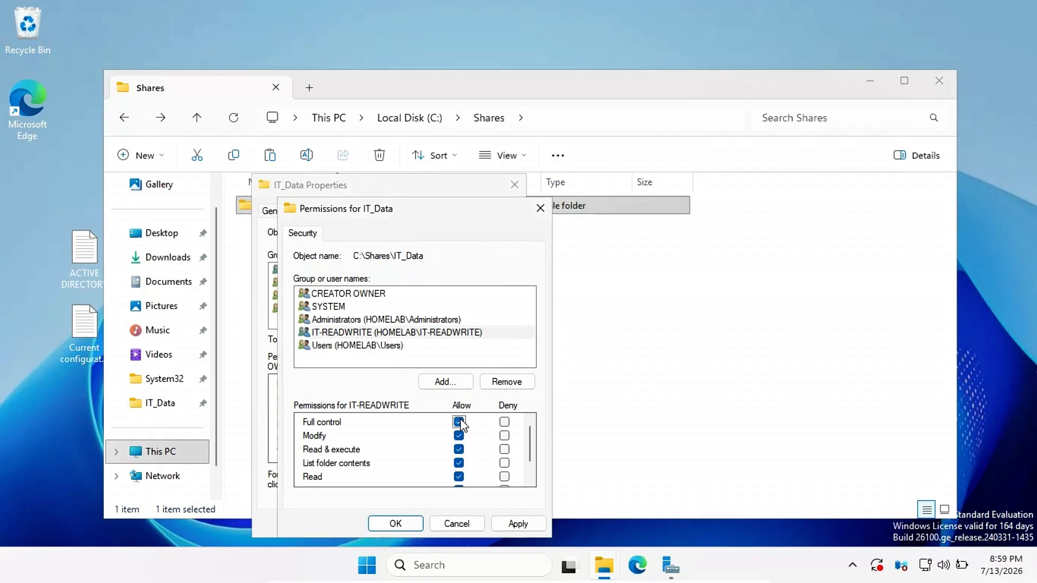
Step: Add the IT-READONLY group to IT_Data's security permissions with default read access
{"action": "left_click", "coordinate": [467, 378]}
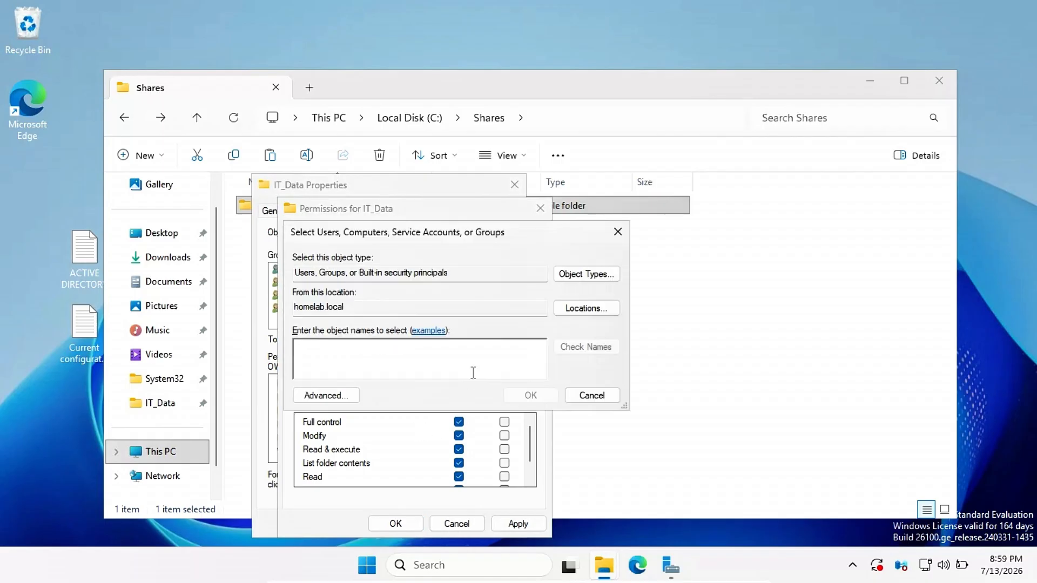
{"action": "type", "text": "IT-Readonl"}
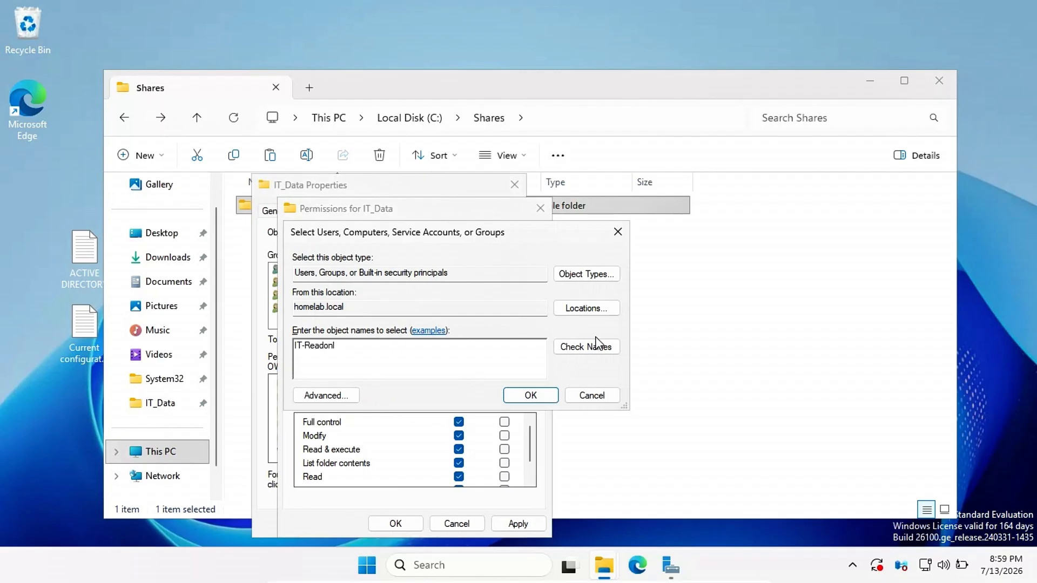
{"action": "left_click", "coordinate": [598, 346]}
{"action": "left_click", "coordinate": [542, 396]}
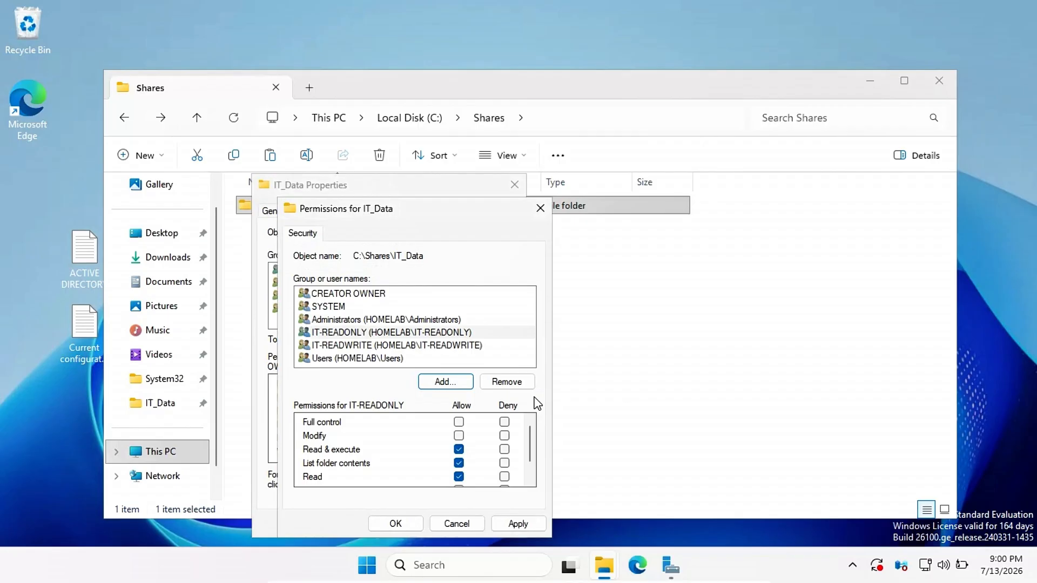
Step: Apply the security permission changes and close the IT_Data properties dialogs
{"action": "left_click", "coordinate": [518, 524]}
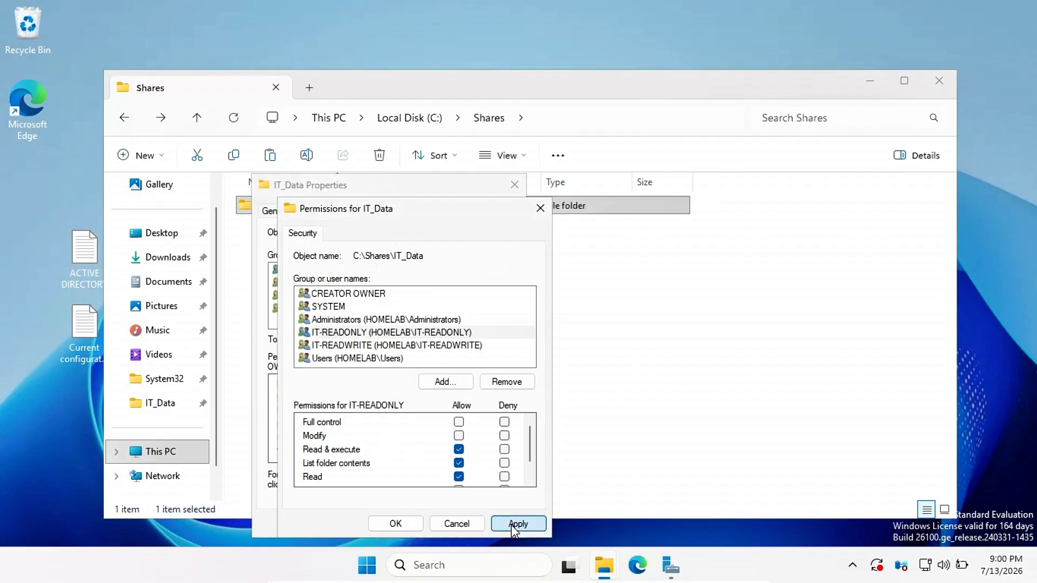
{"action": "left_click", "coordinate": [394, 524]}
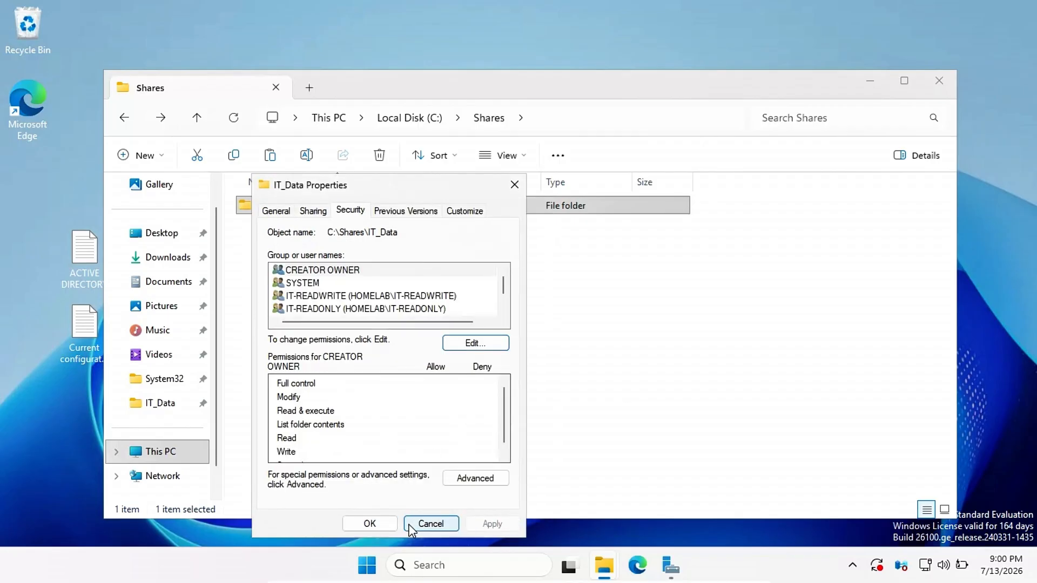
{"action": "left_click", "coordinate": [430, 524]}
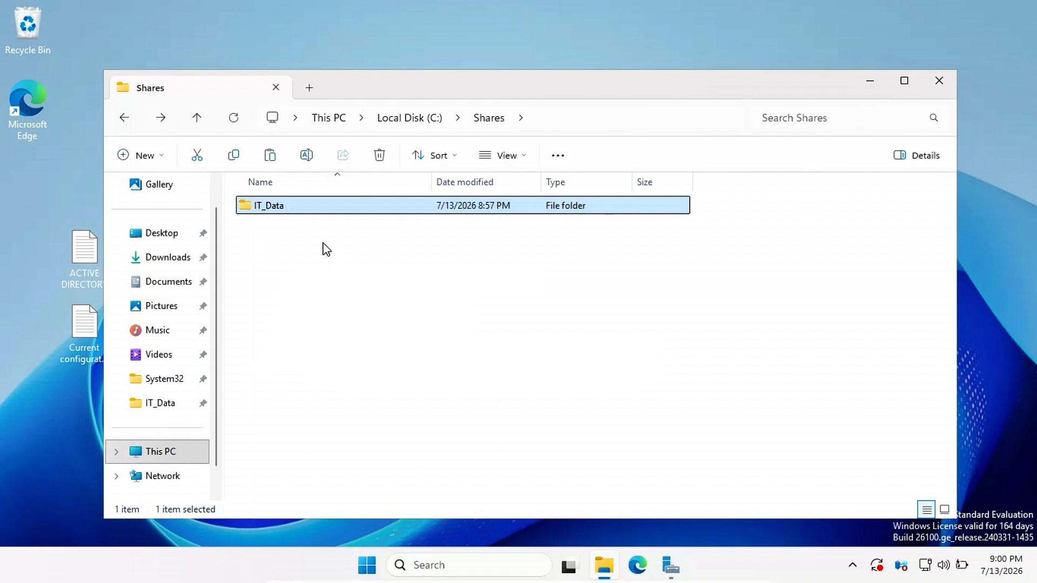
Step: Enable Advanced Sharing on IT_Data with share name IT_Data, then remove Everyone from share permissions
{"action": "key", "text": "shift+F10"}
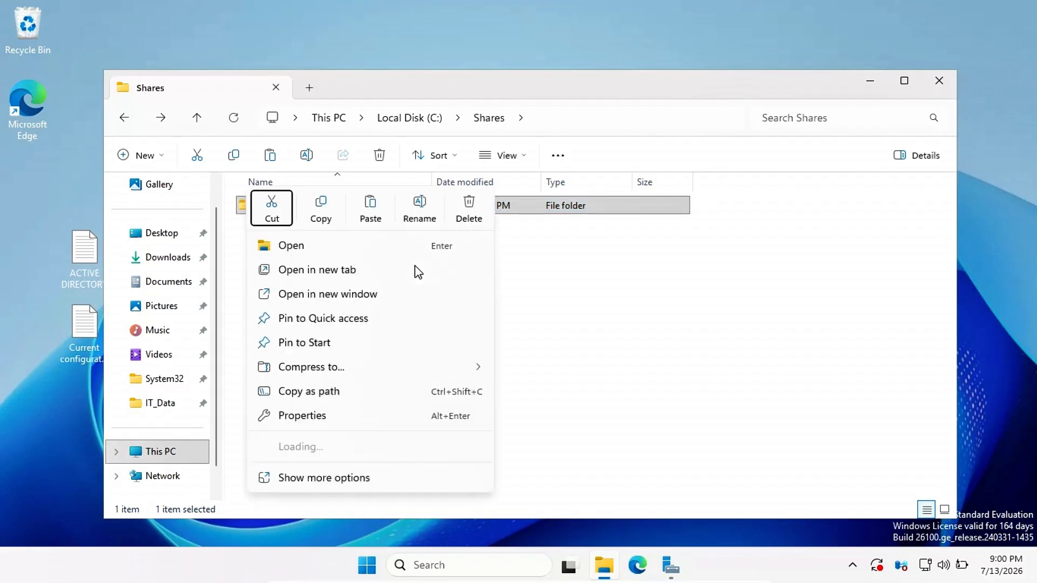
{"action": "left_click", "coordinate": [326, 418]}
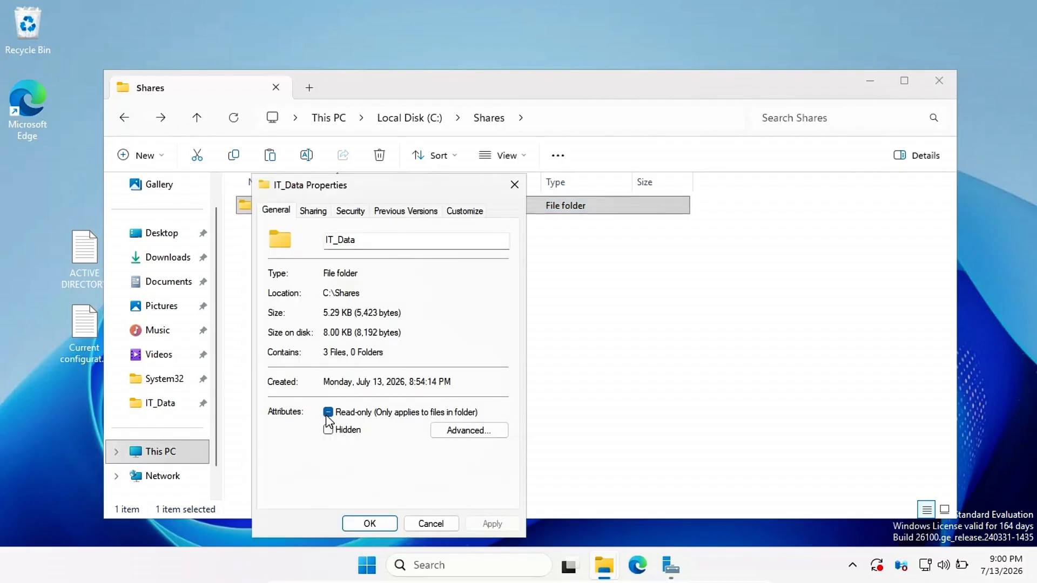
{"action": "left_click", "coordinate": [313, 211]}
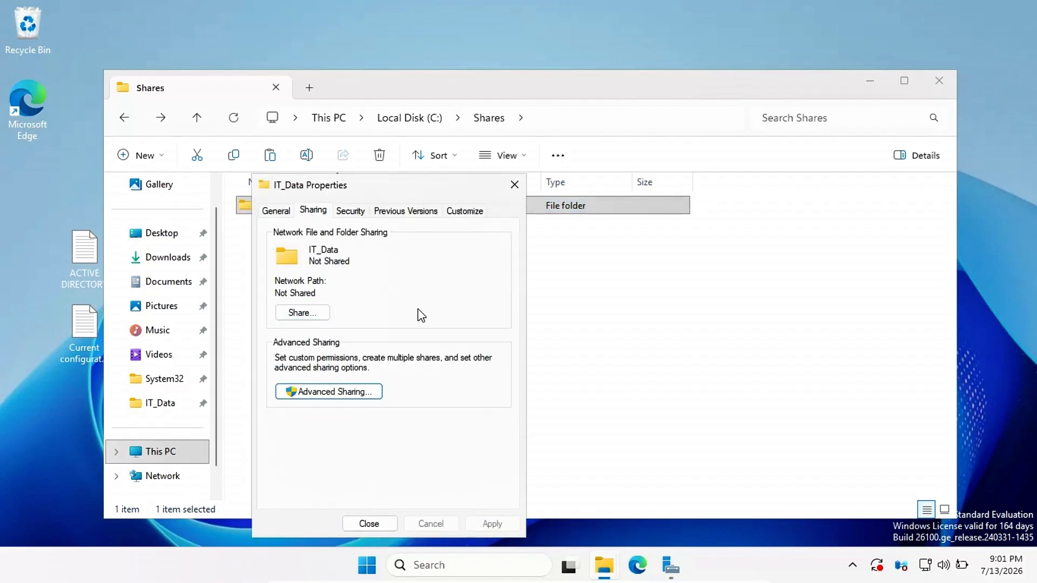
{"action": "left_click", "coordinate": [346, 396]}
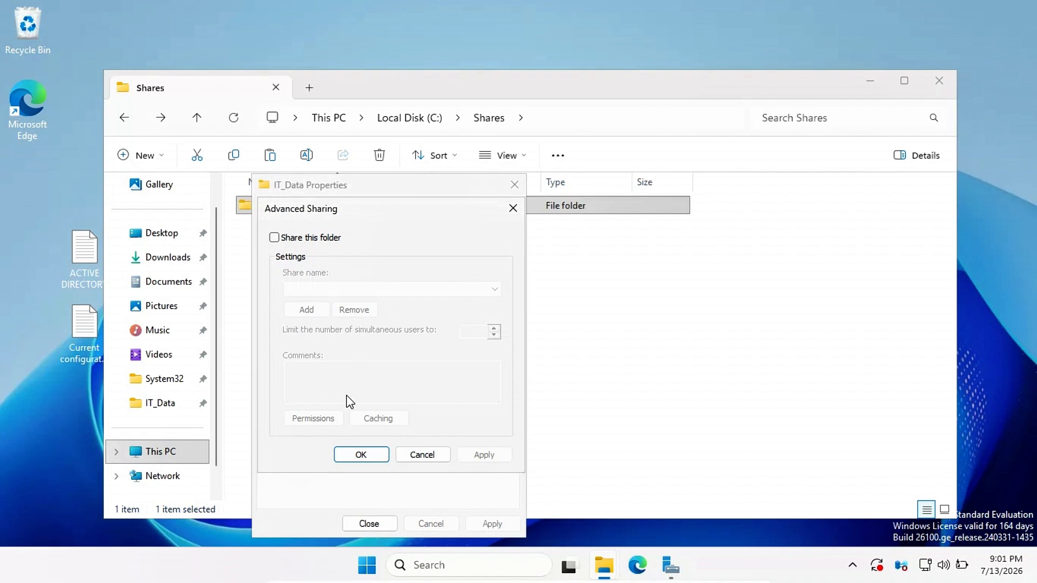
{"action": "left_click", "coordinate": [274, 237]}
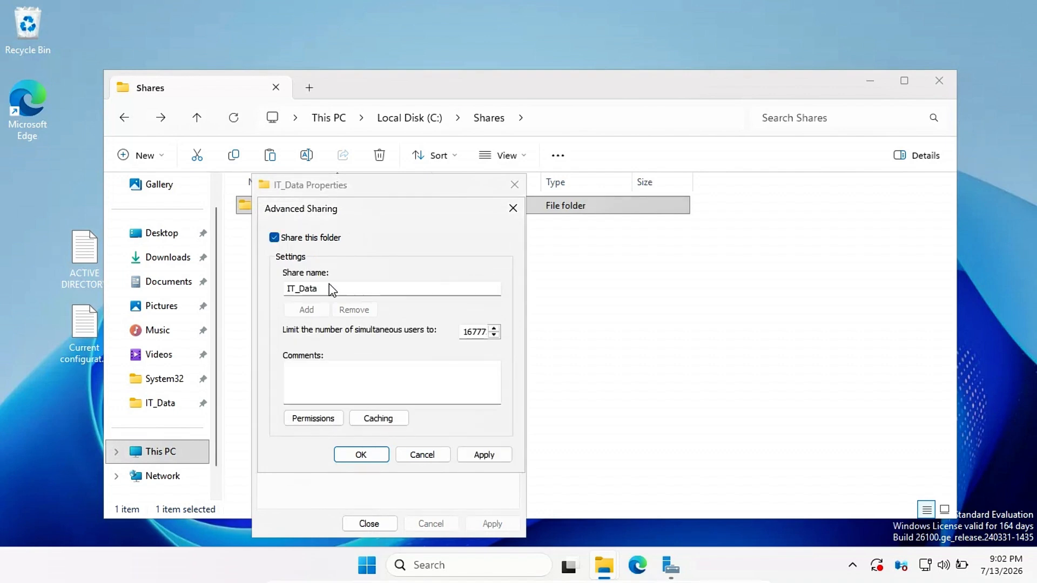
{"action": "left_click", "coordinate": [333, 290]}
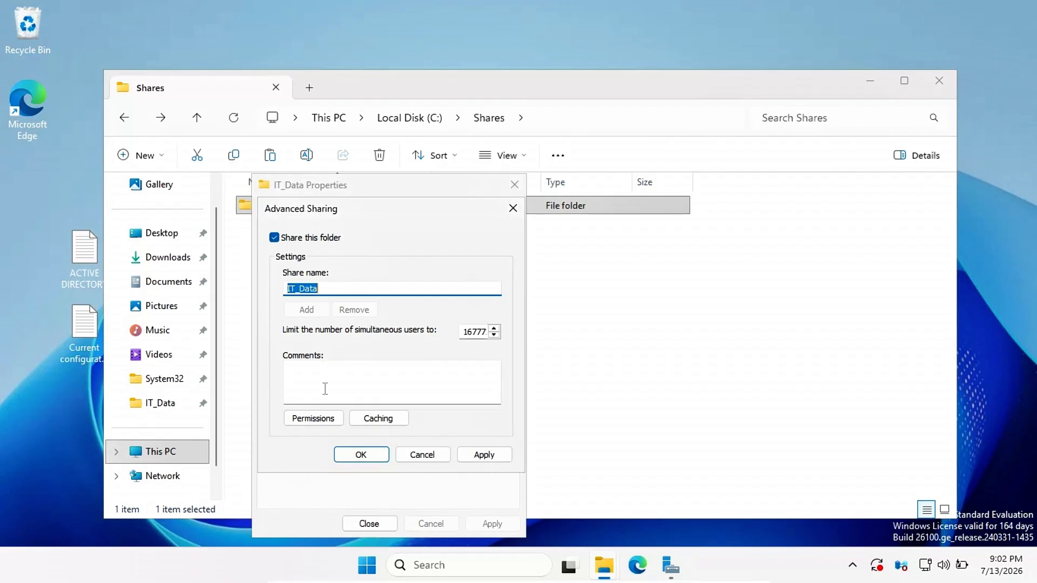
{"action": "left_click", "coordinate": [323, 421]}
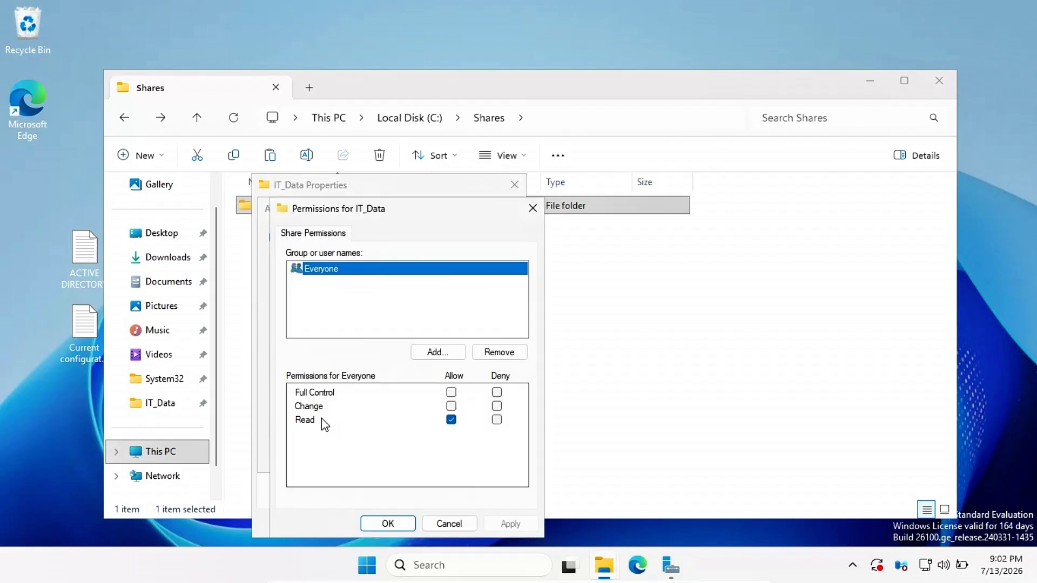
{"action": "left_click", "coordinate": [494, 354]}
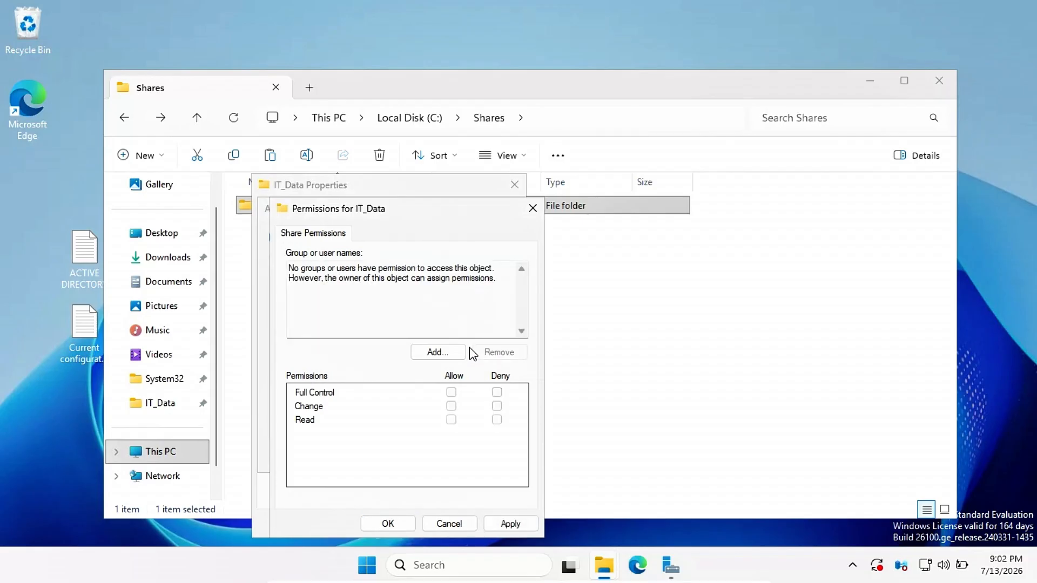
Step: Add IT-READWRITE to the IT_Data share permissions with Full Control
{"action": "left_click", "coordinate": [436, 352]}
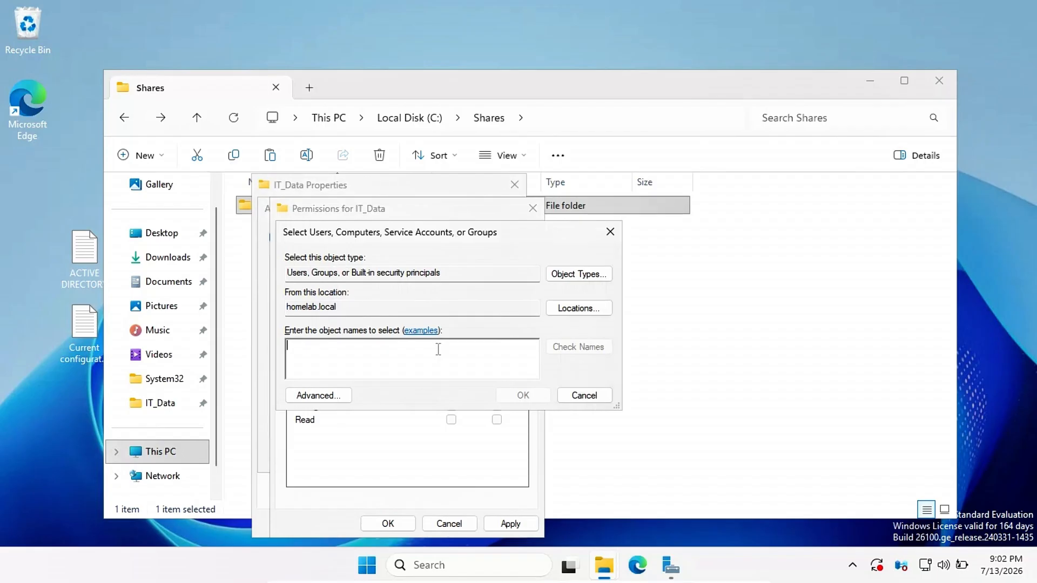
{"action": "type", "text": "IT-"}
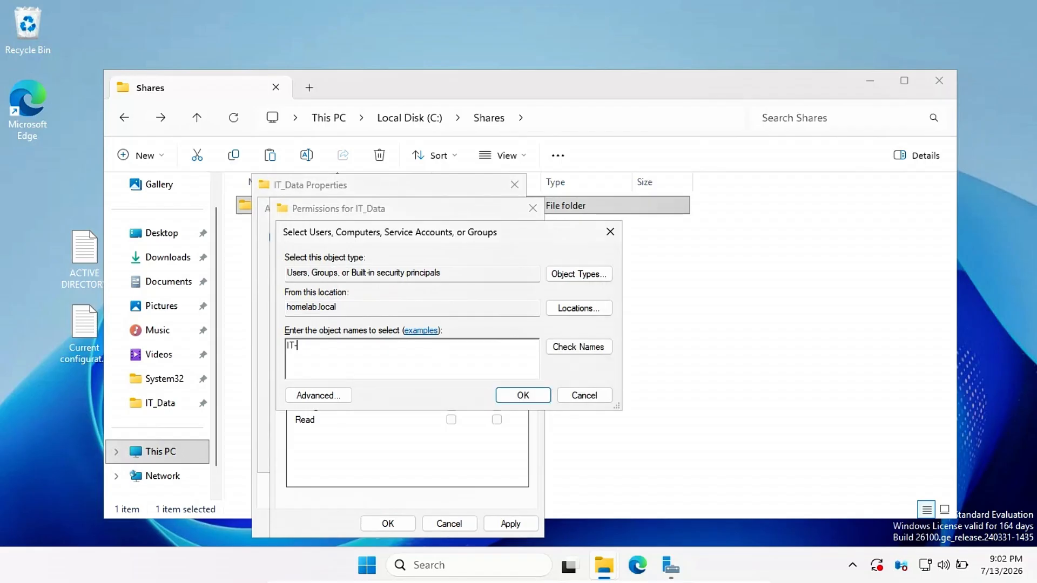
{"action": "type", "text": "Readwrite"}
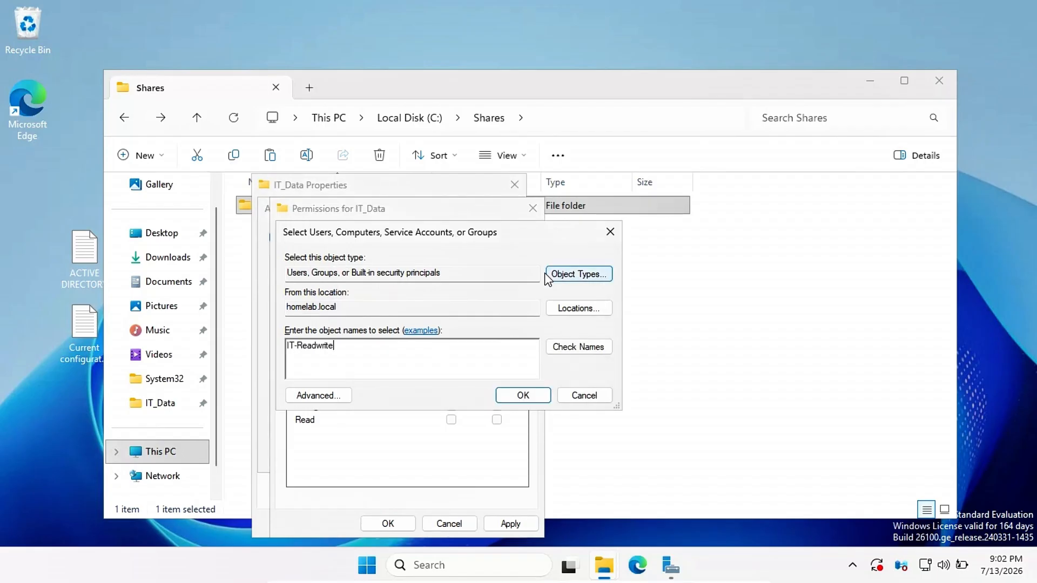
{"action": "left_click", "coordinate": [564, 348]}
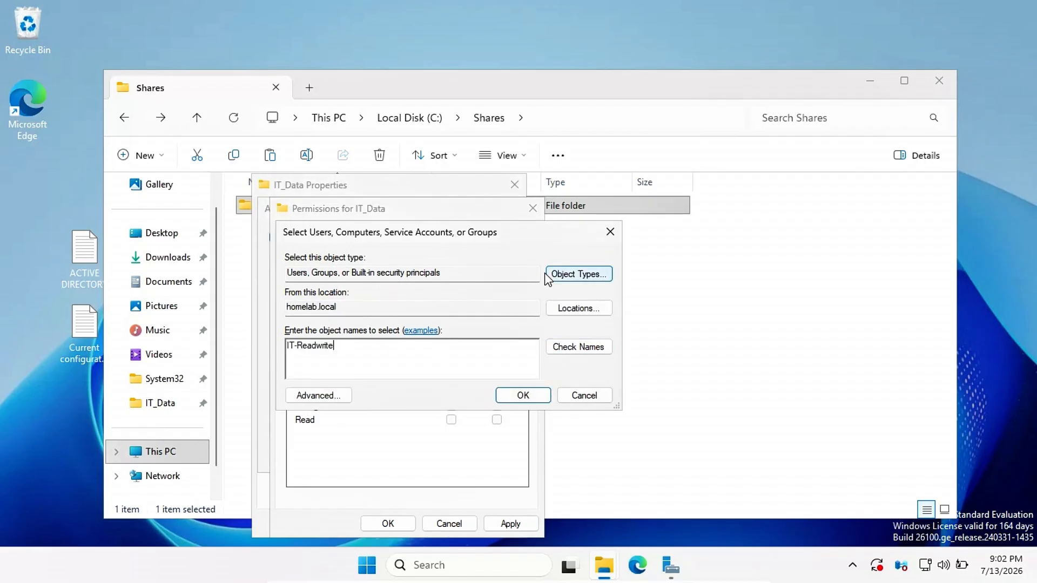
{"action": "left_click", "coordinate": [565, 348]}
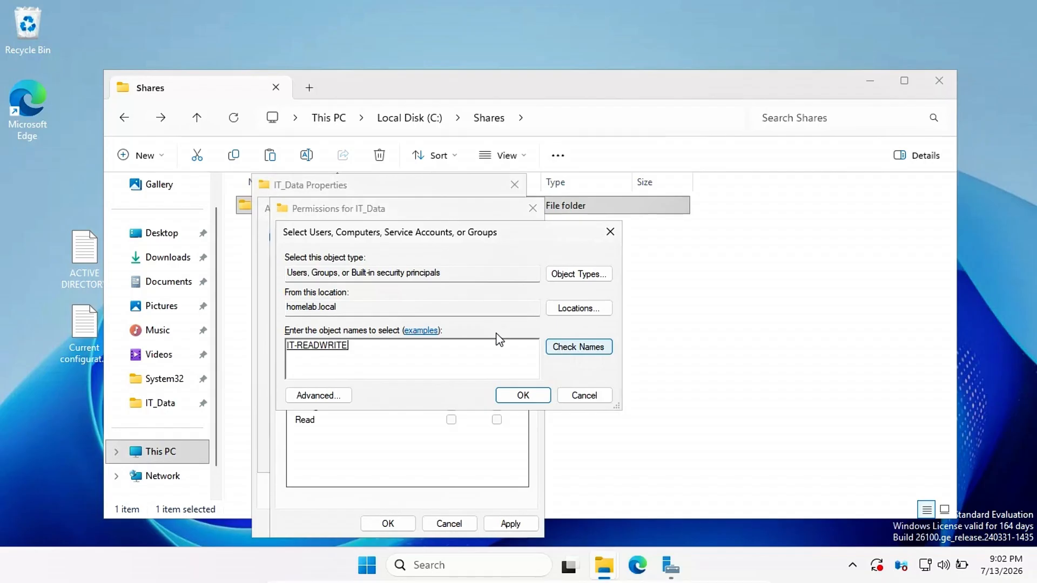
{"action": "left_click", "coordinate": [522, 395]}
{"action": "left_click", "coordinate": [451, 392]}
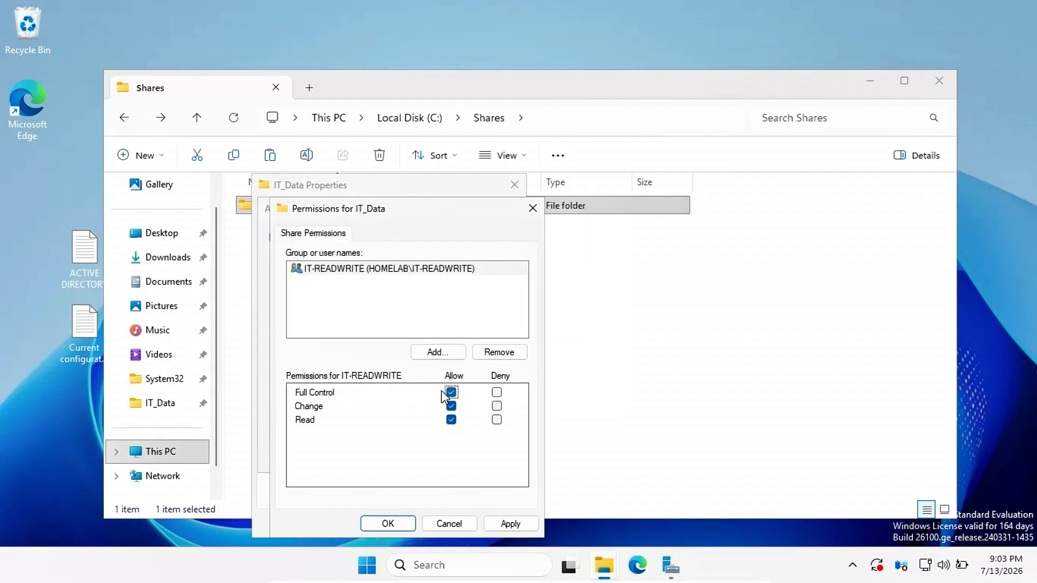
Step: Add IT-READONLY to the IT_Data share permissions with Read access
{"action": "left_click", "coordinate": [429, 354]}
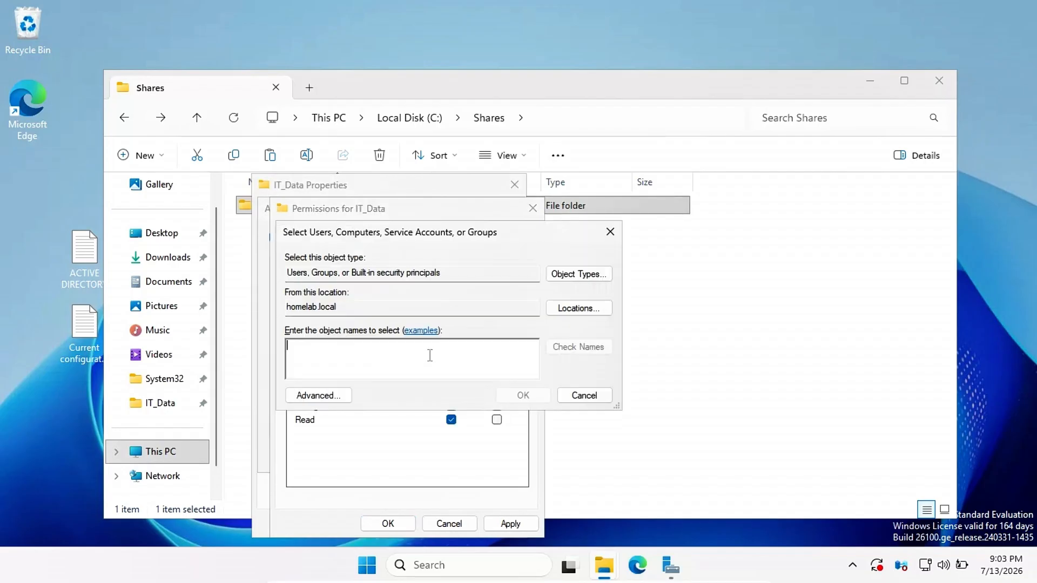
{"action": "type", "text": "IT-"}
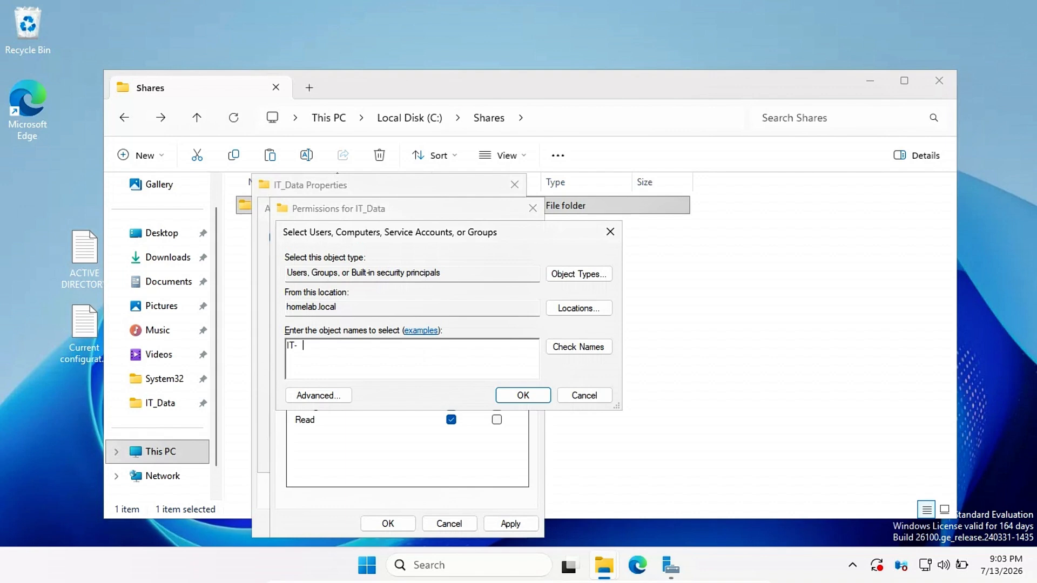
{"action": "type", "text": "Realdonly"}
{"action": "left_click", "coordinate": [578, 347]}
{"action": "left_click", "coordinate": [519, 398]}
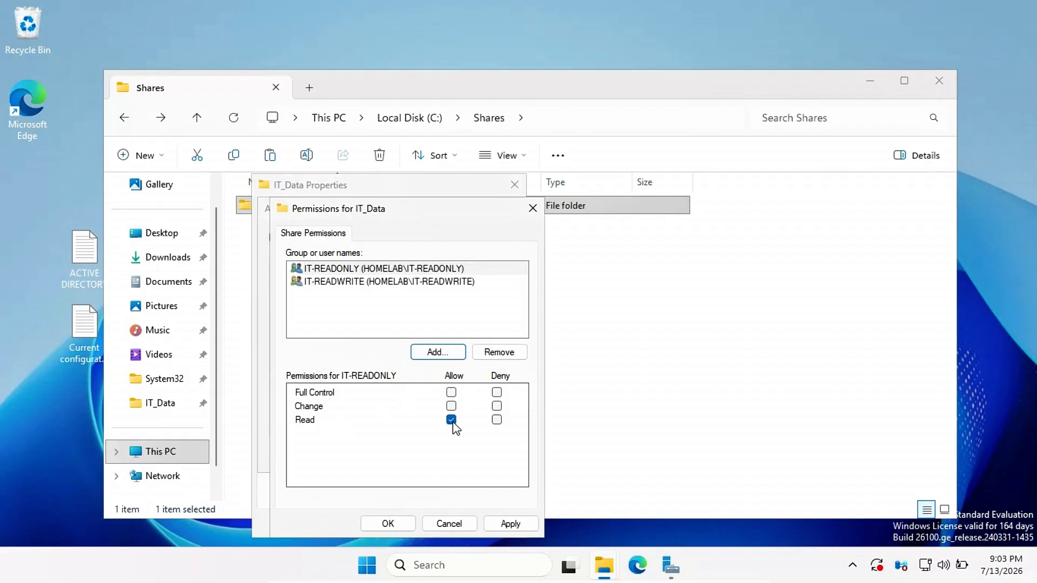
Step: Apply the share permissions and close the Advanced Sharing and IT_Data properties dialogs
{"action": "left_click", "coordinate": [510, 524]}
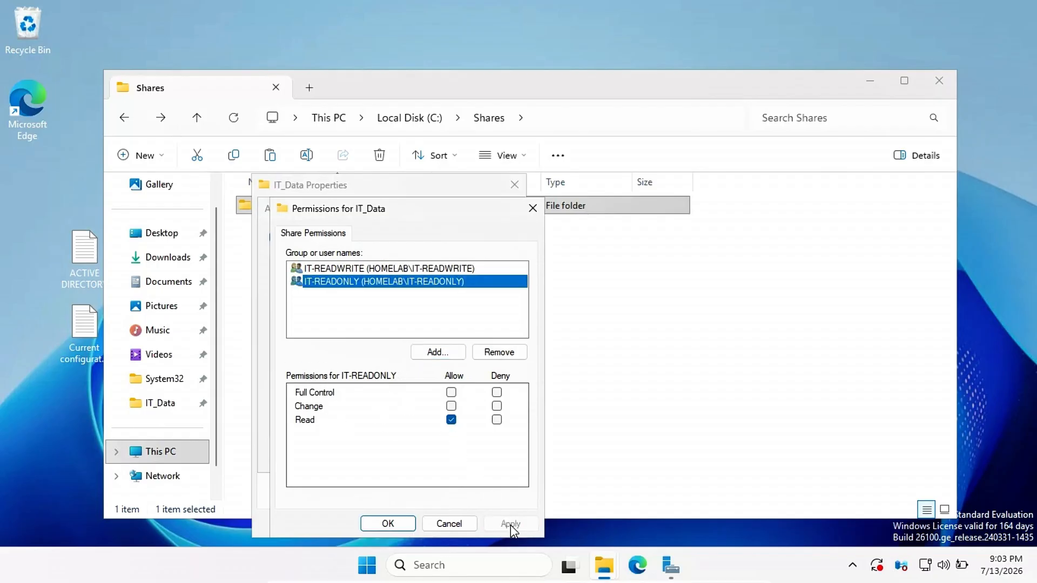
{"action": "left_click", "coordinate": [401, 524]}
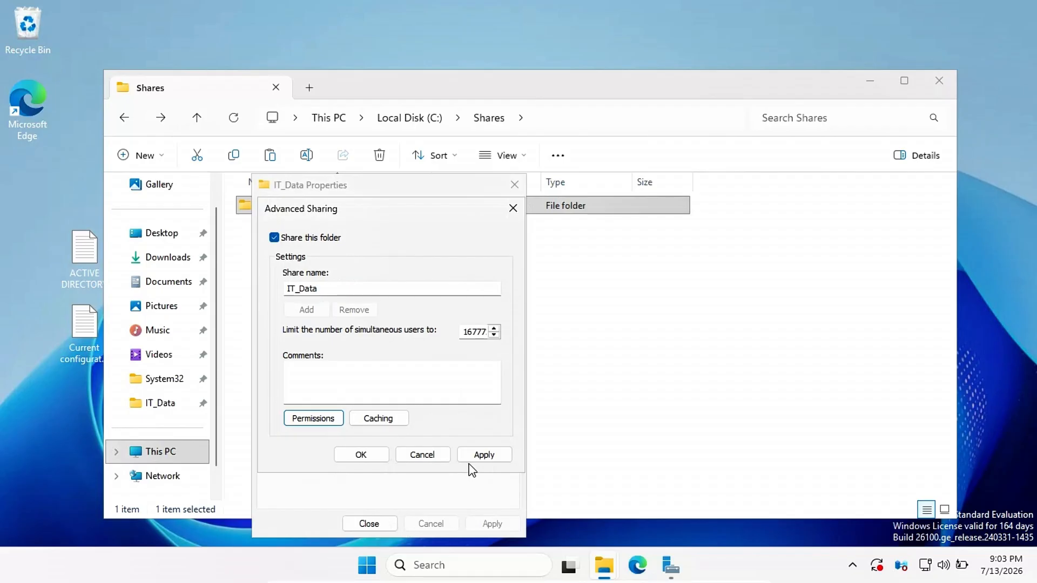
{"action": "left_click", "coordinate": [484, 456]}
{"action": "left_click", "coordinate": [378, 458]}
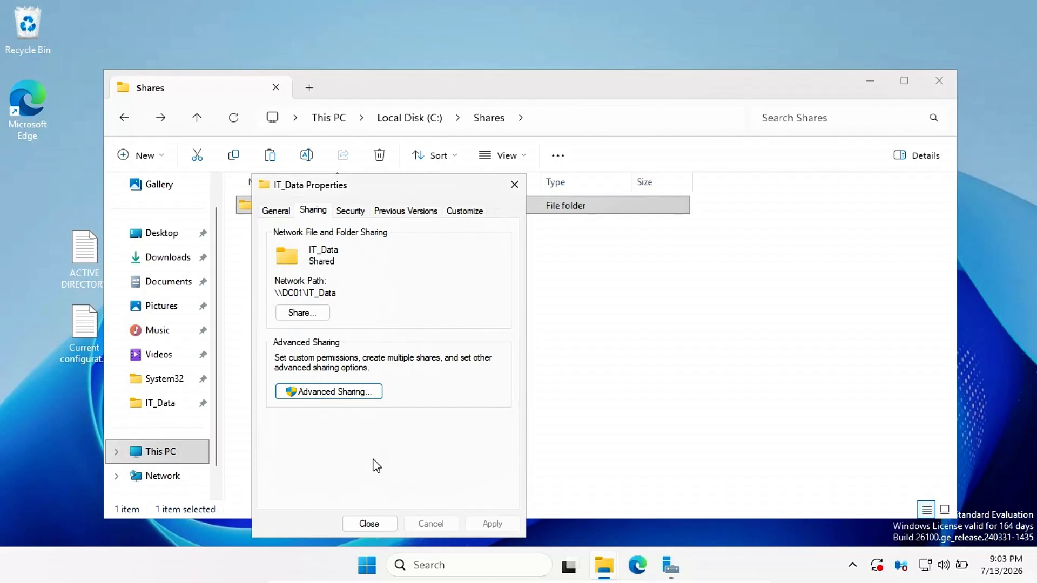
{"action": "left_click", "coordinate": [372, 523]}
{"action": "left_click", "coordinate": [549, 406]}
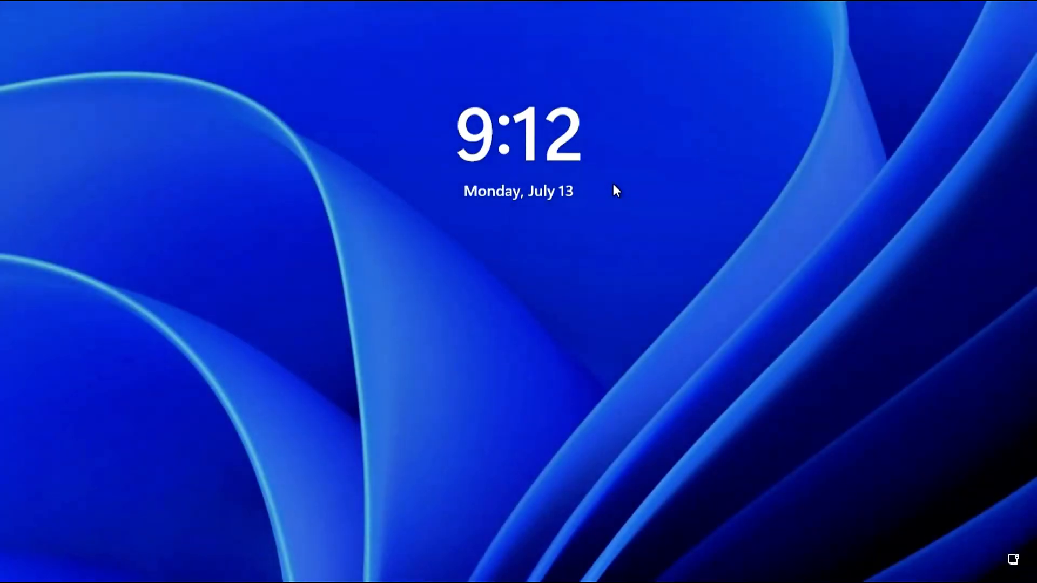
Step: Sign in to the client PC with the test account password
{"action": "left_click", "coordinate": [575, 274]}
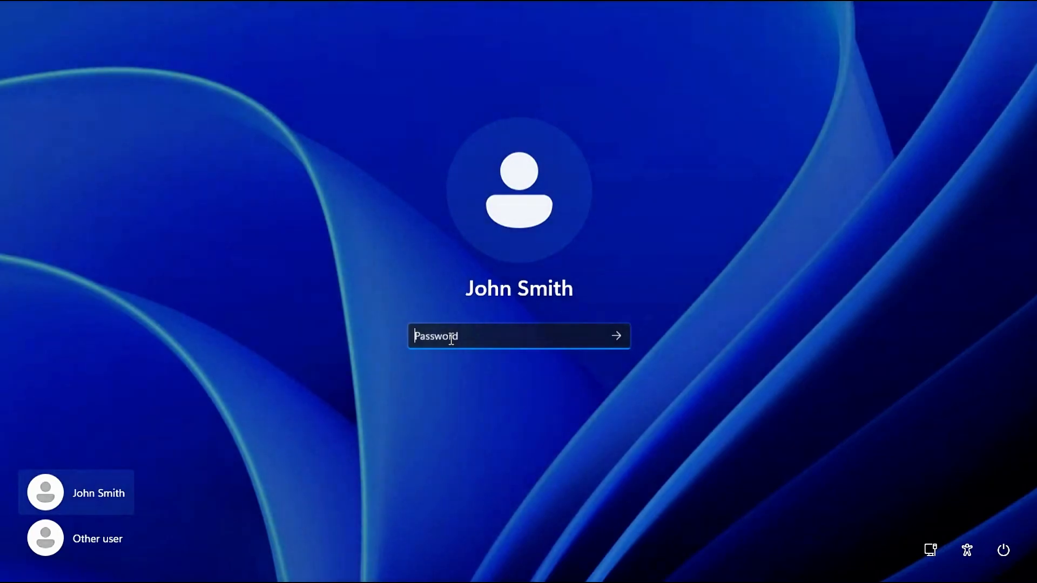
{"action": "type", "text": "••••••••••••"}
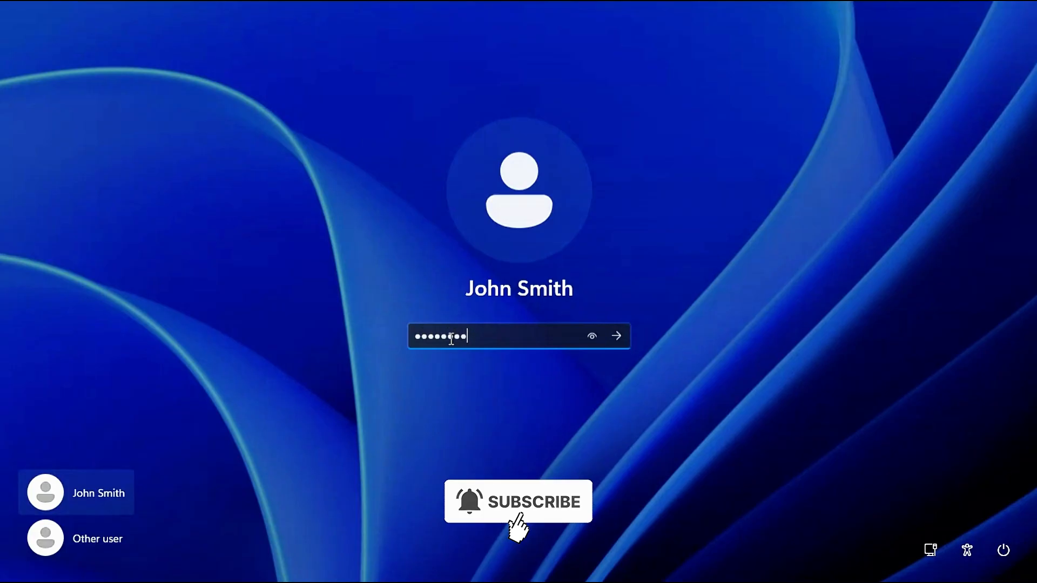
{"action": "key", "text": "Return"}
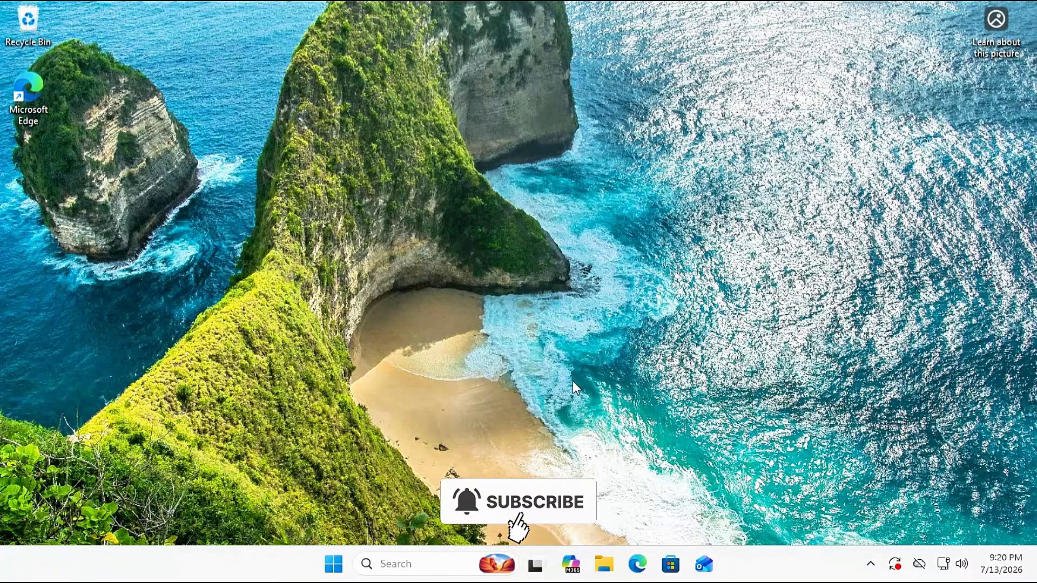
Step: Browse File Explorer to \\192.168.43.40\IT_Data to list its three text files
{"action": "left_click", "coordinate": [605, 567]}
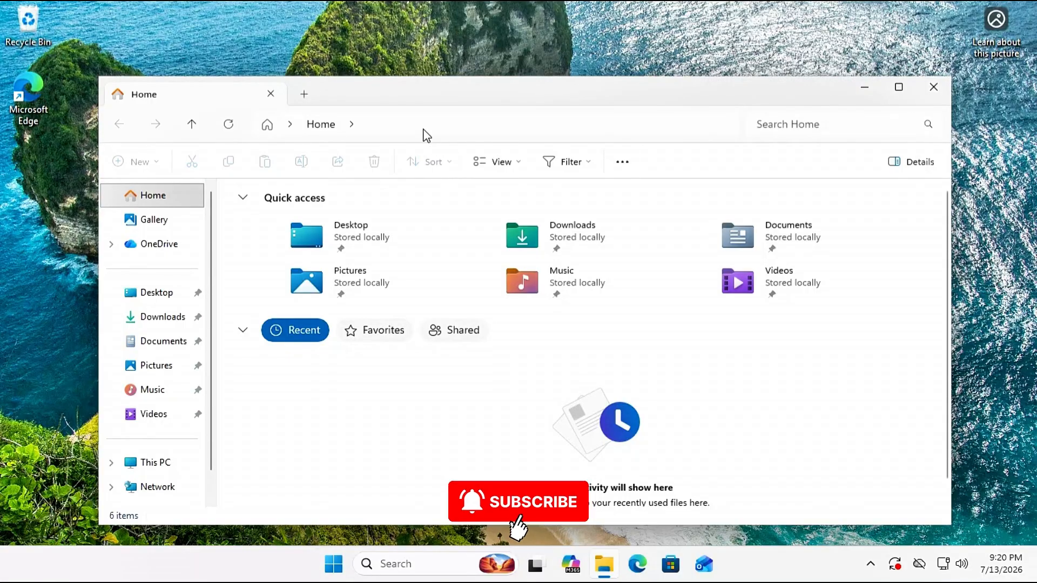
{"action": "left_click", "coordinate": [417, 125]}
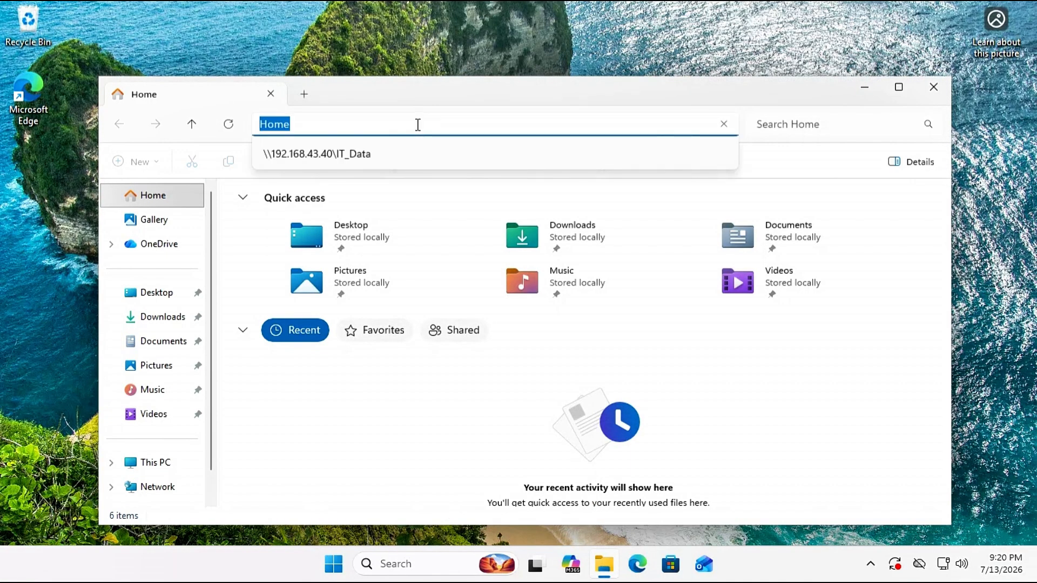
{"action": "type", "text": "\\192.168.43"}
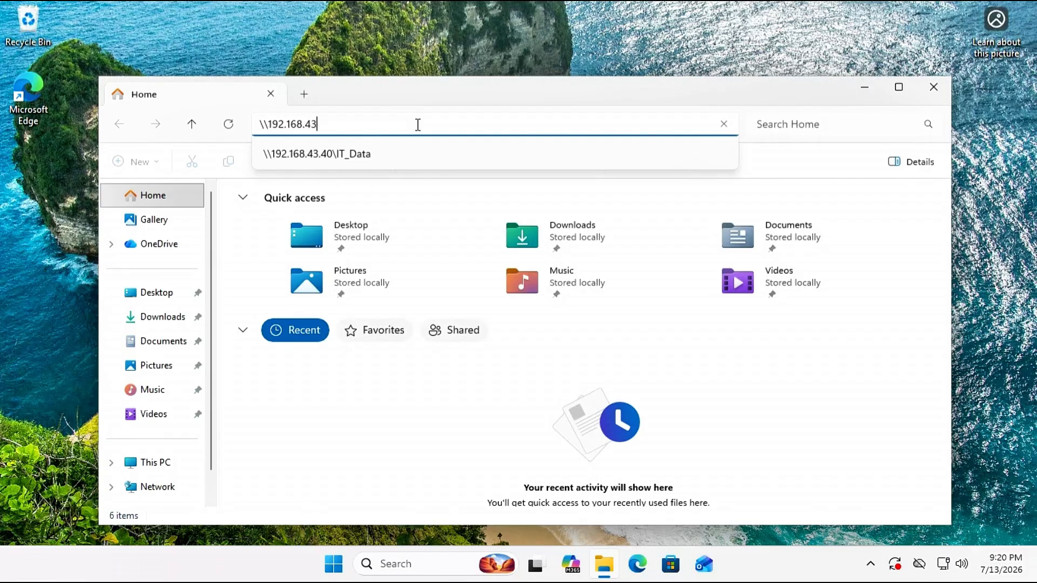
{"action": "type", "text": ".40\\IT_Data"}
{"action": "key", "text": "Return"}
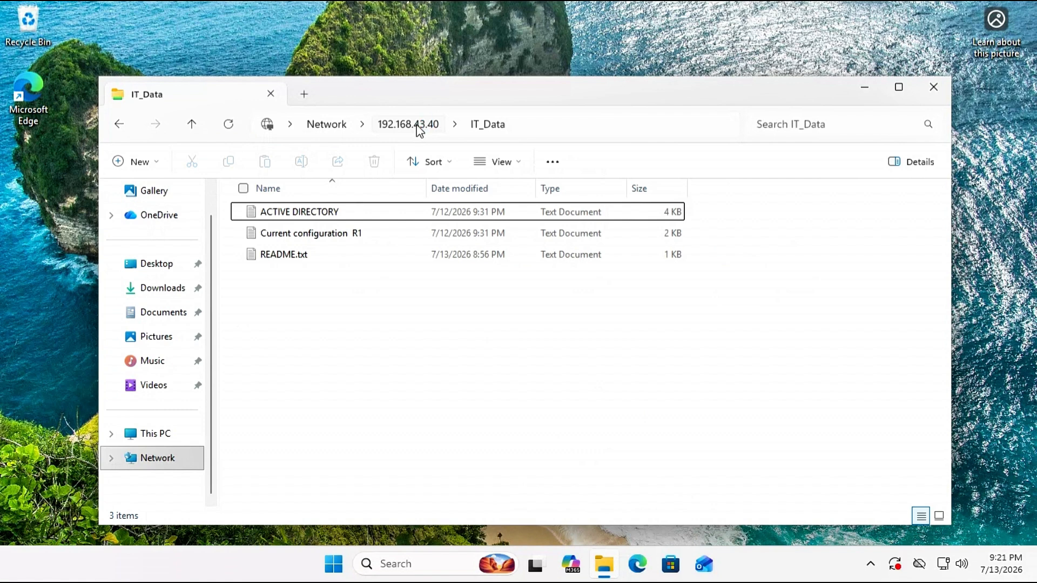
Step: Read README.txt from the IT_Data share in Notepad, then close it
{"action": "double_click", "coordinate": [290, 254]}
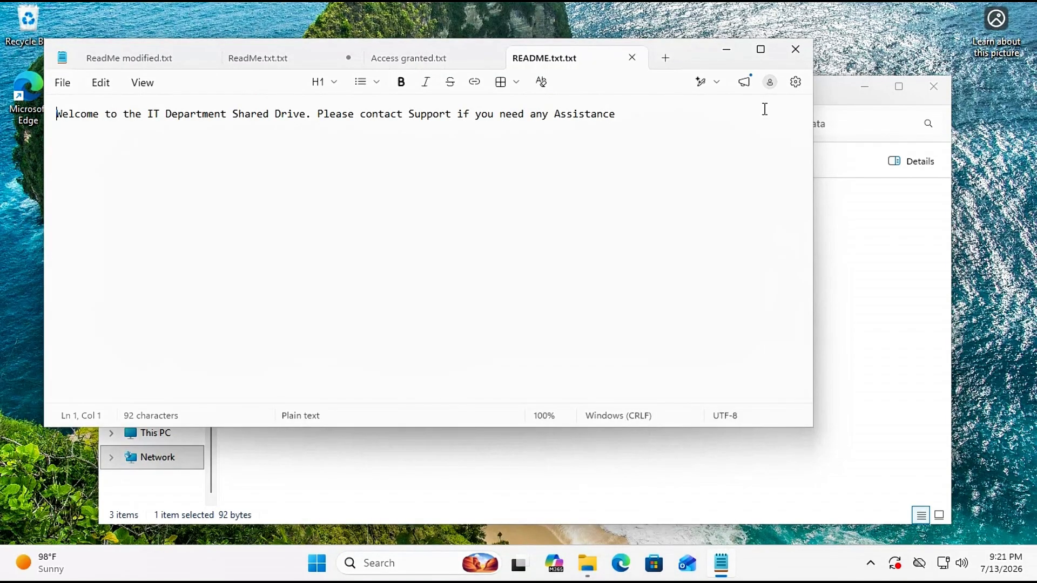
{"action": "key", "text": "ctrl+a"}
{"action": "left_click", "coordinate": [795, 49]}
{"action": "left_click", "coordinate": [409, 391]}
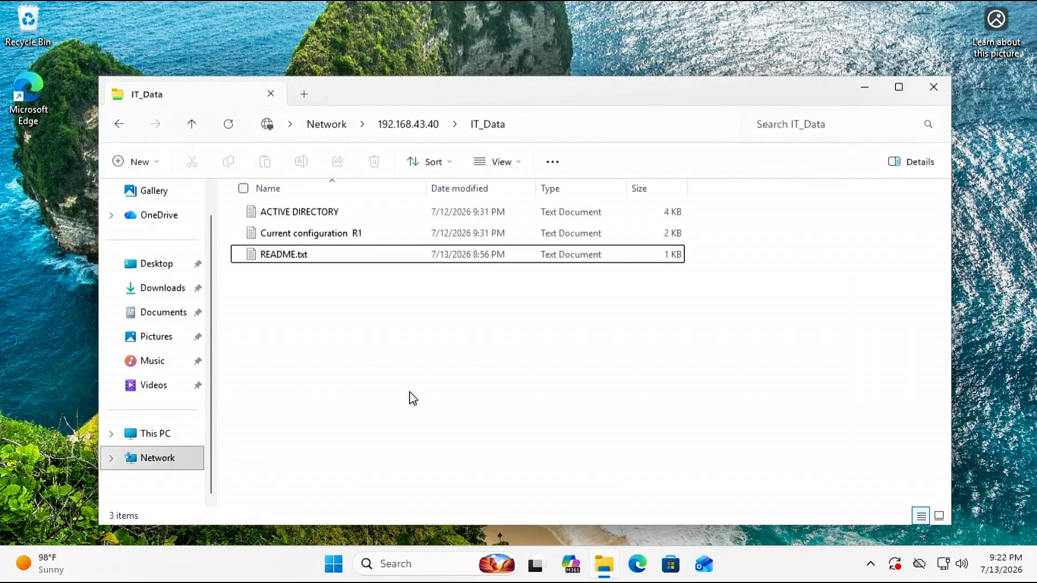
Step: Create New Text.txt in IT_Data containing 'Welcome to IT_Lab' and save it
{"action": "right_click", "coordinate": [320, 308]}
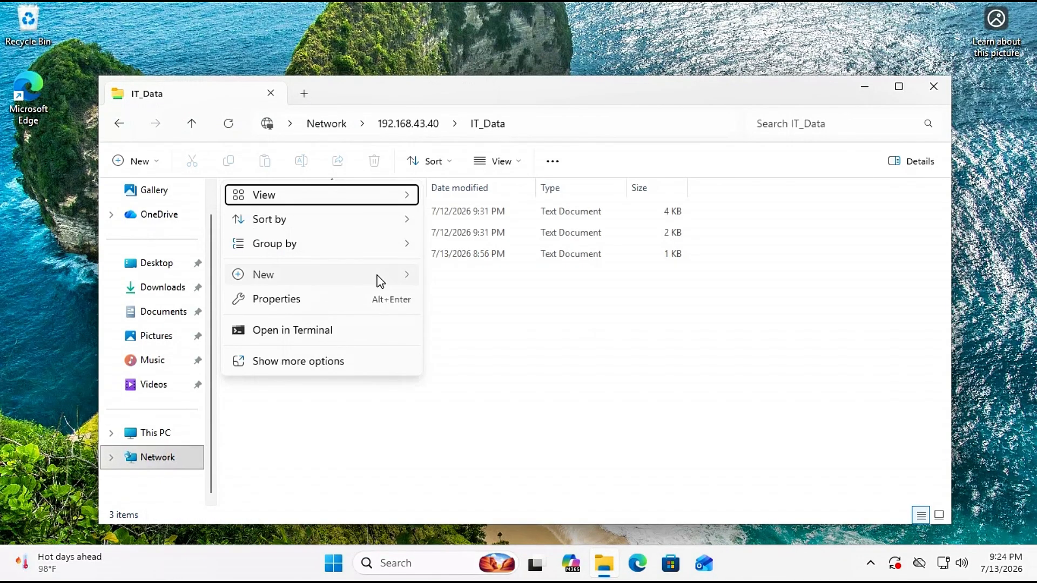
{"action": "left_click", "coordinate": [482, 352]}
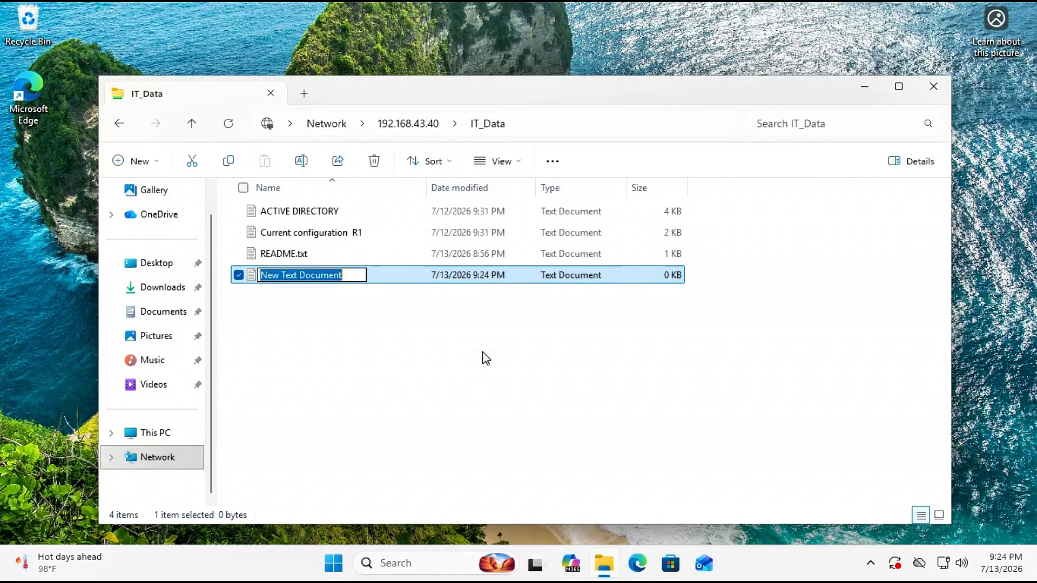
{"action": "type", "text": "New Text"}
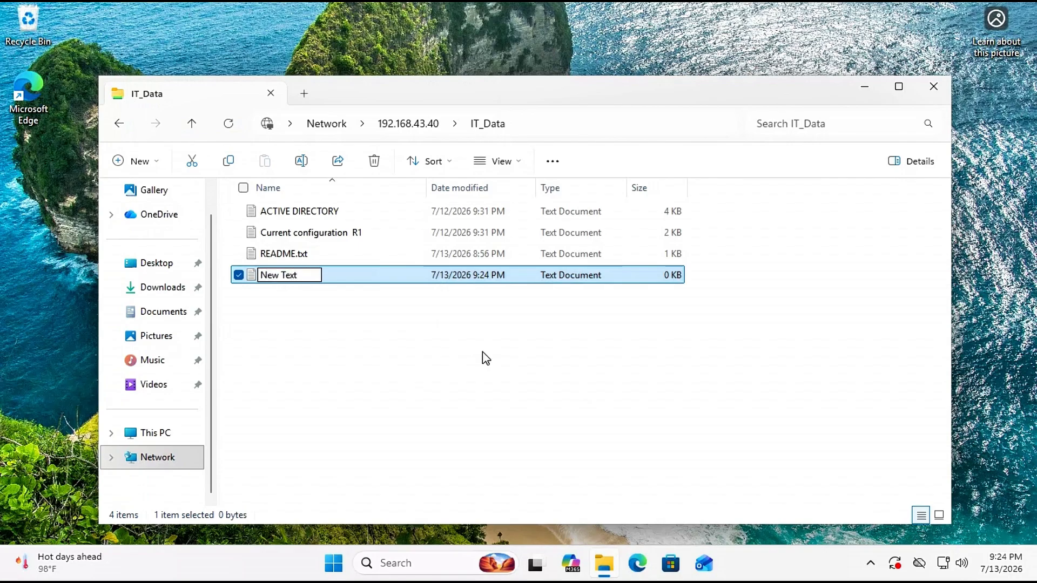
{"action": "type", "text": ".txt"}
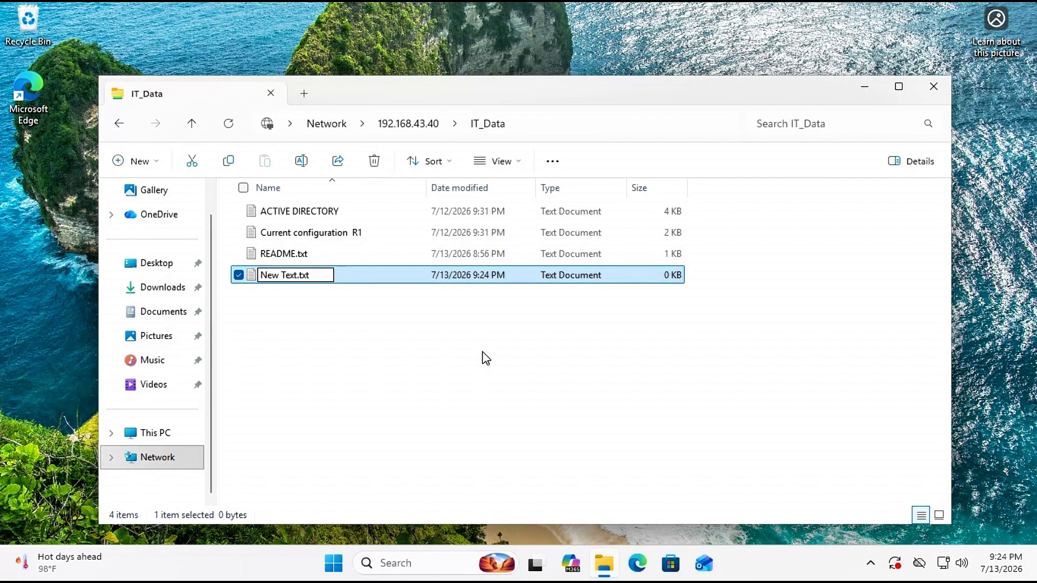
{"action": "key", "text": "Return"}
{"action": "key", "text": "Return"}
{"action": "type", "text": "Welco"}
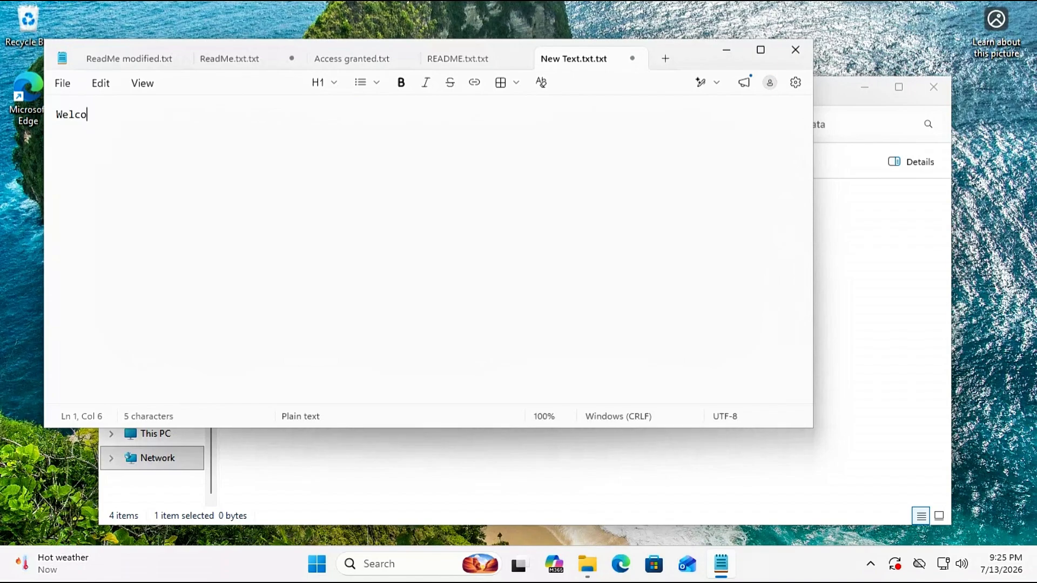
{"action": "type", "text": "me to IT_Lab"}
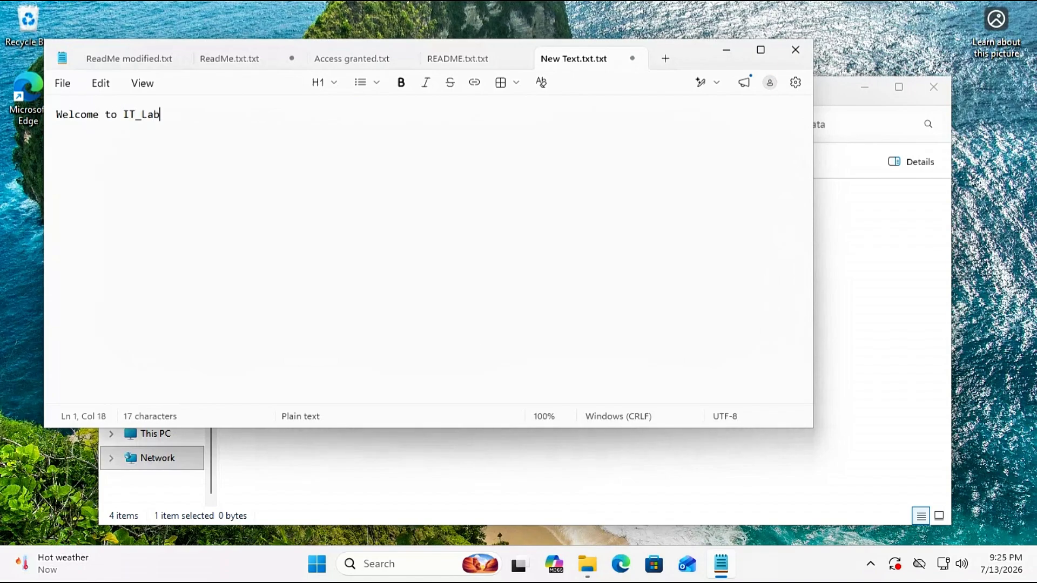
{"action": "key", "text": "Return"}
{"action": "left_click", "coordinate": [58, 83]}
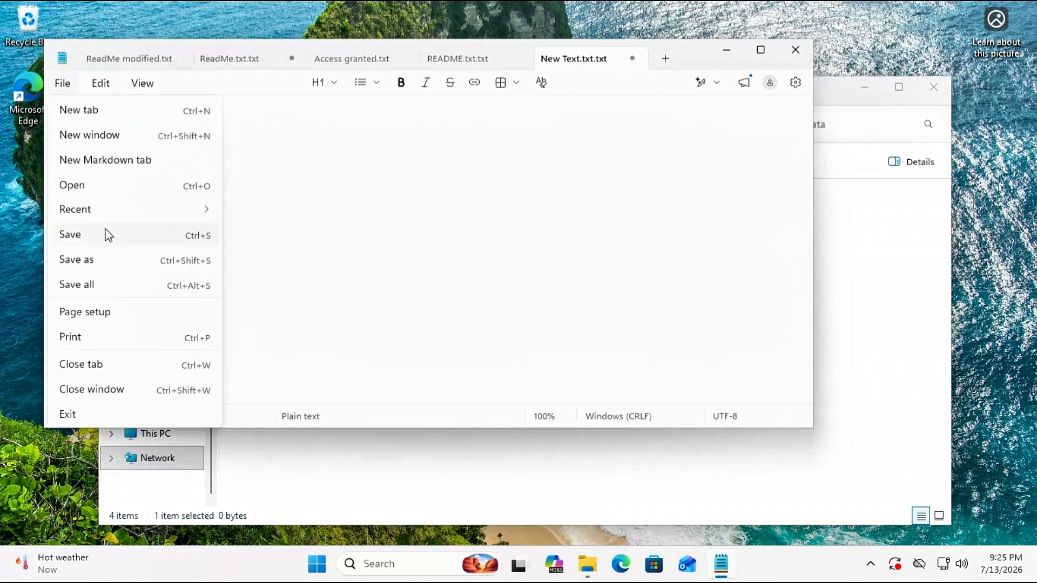
{"action": "key", "text": "Escape"}
{"action": "left_click", "coordinate": [795, 50]}
{"action": "left_click", "coordinate": [456, 339]}
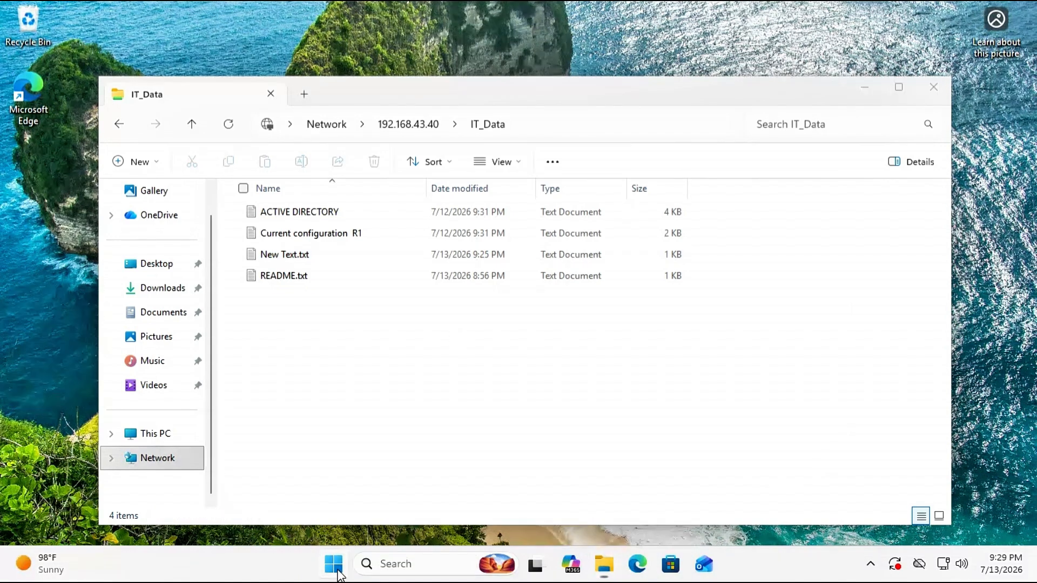
Step: Lock the computer from the Start menu's power options
{"action": "left_click", "coordinate": [334, 566]}
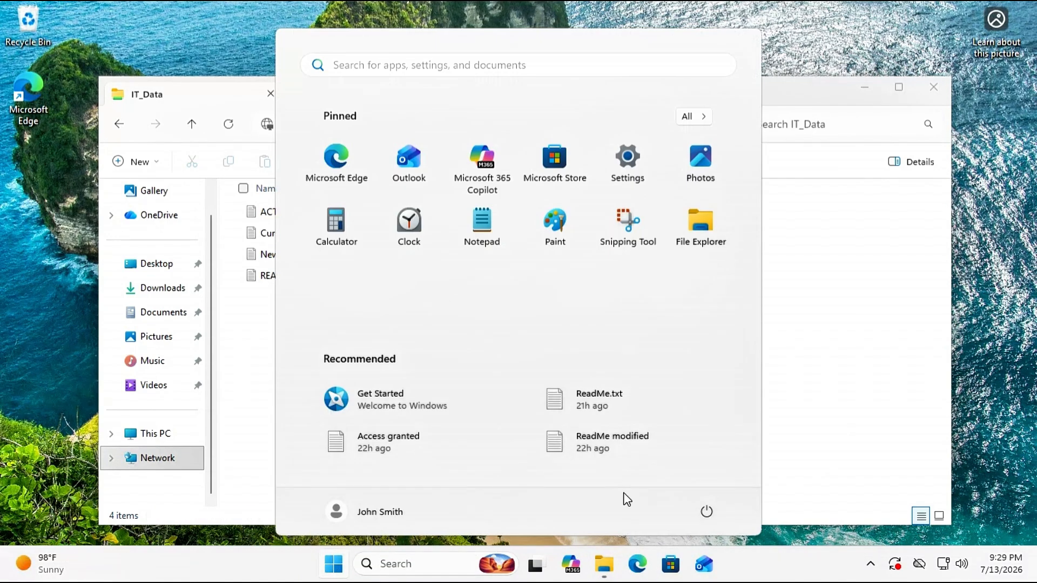
{"action": "left_click", "coordinate": [708, 513]}
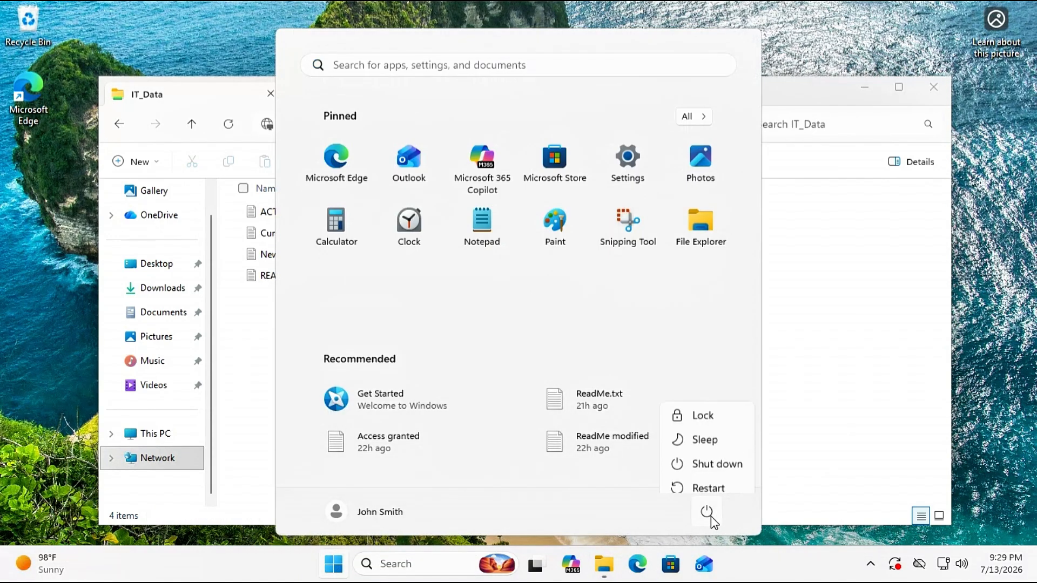
{"action": "left_click", "coordinate": [710, 410]}
Step: Sign in as another HOMELAB domain user with their user name and password
{"action": "left_click", "coordinate": [620, 300]}
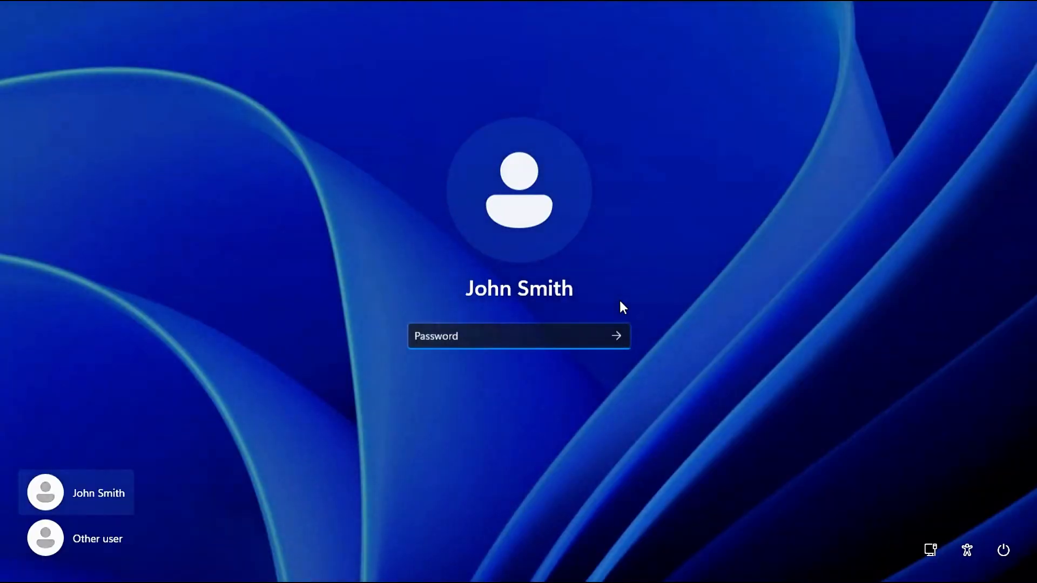
{"action": "left_click", "coordinate": [96, 543]}
{"action": "type", "text": "jdeo"}
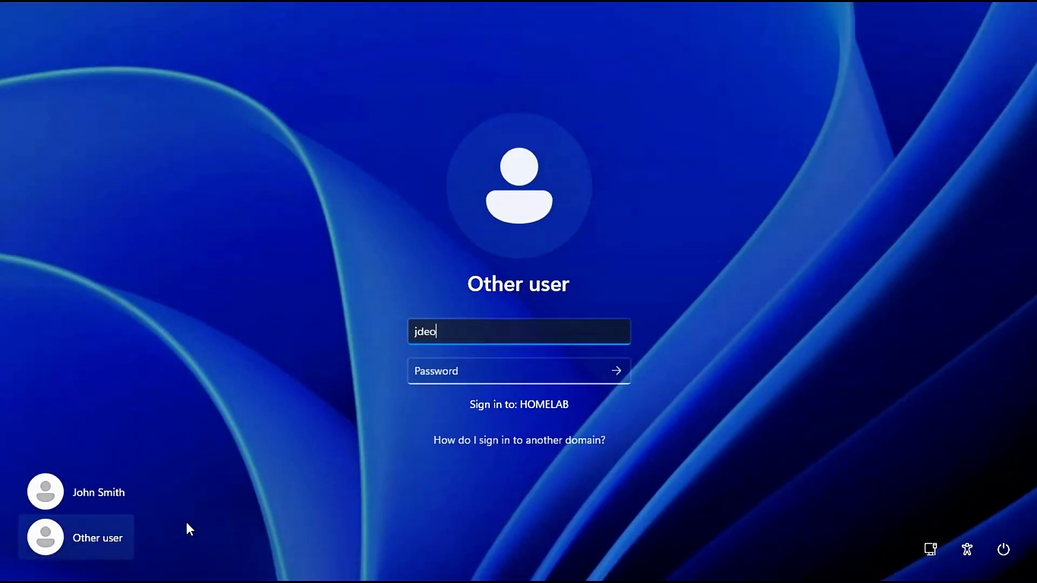
{"action": "key", "text": "Tab"}
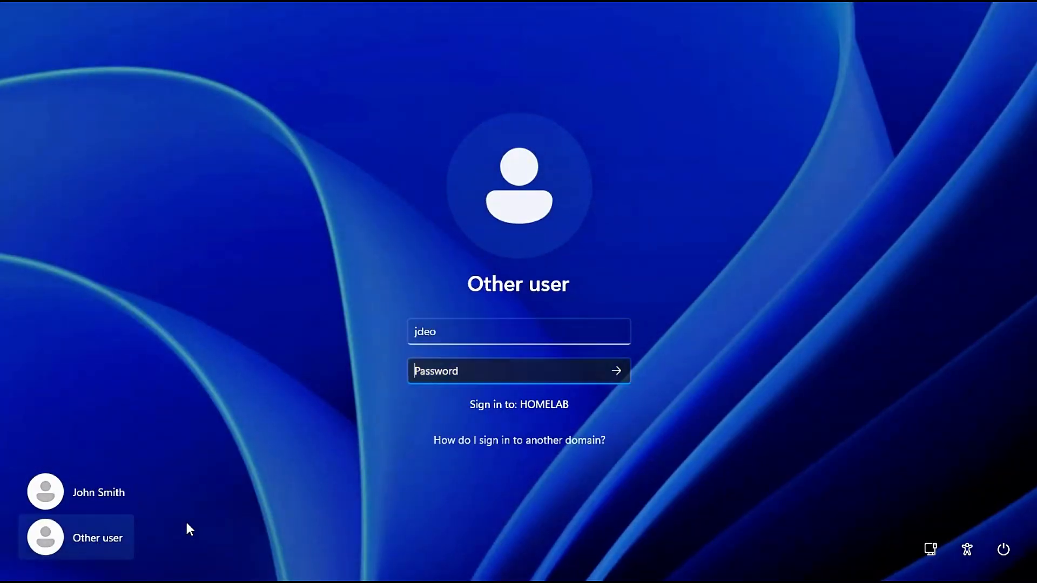
{"action": "type", "text": "************"}
{"action": "key", "text": "Return"}
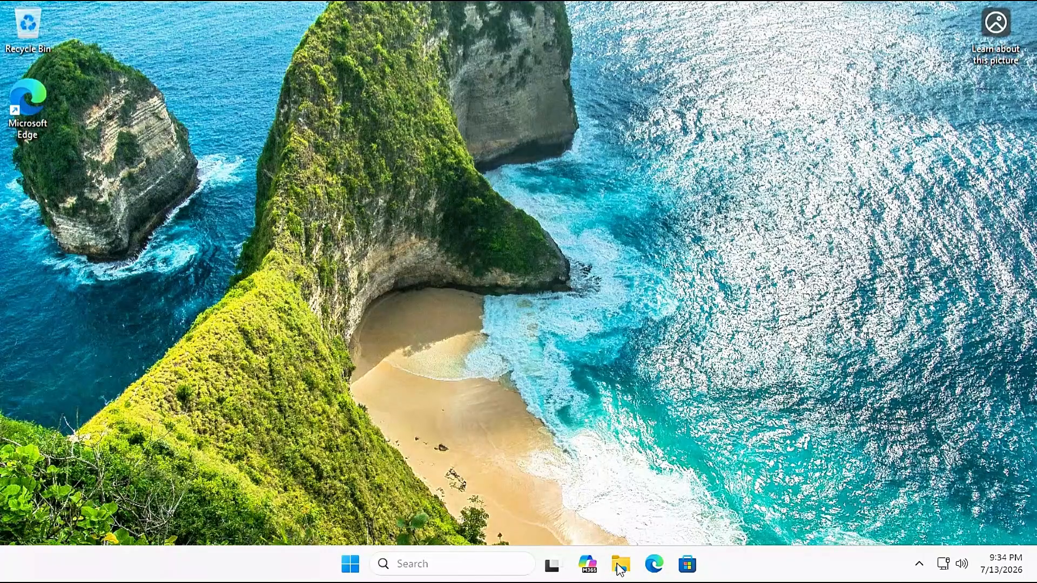
{"action": "left_click", "coordinate": [620, 564]}
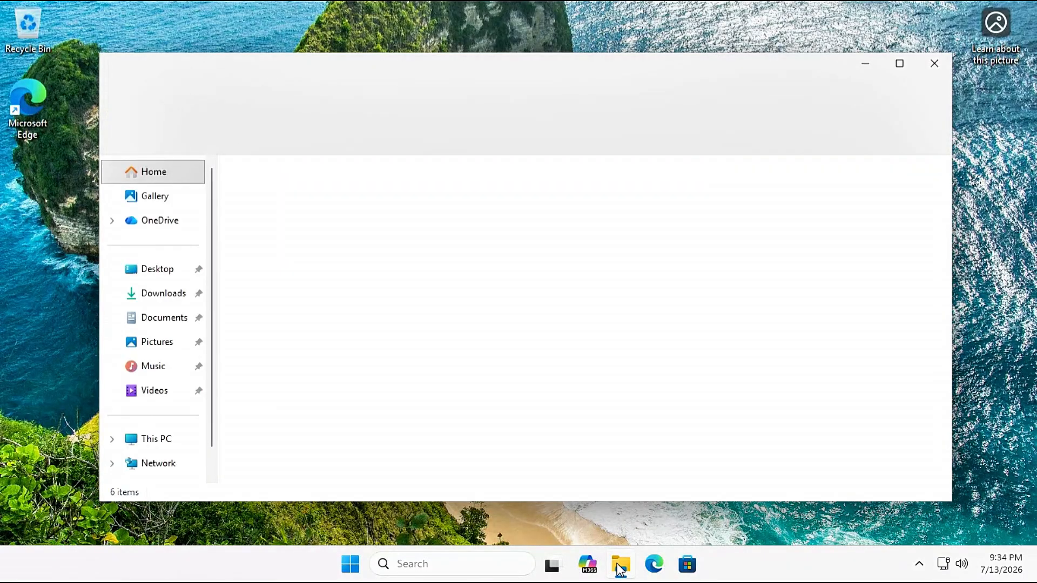
Step: Open \\192.168.43.40\IT_Data and read README.txt in Notepad, then close it
{"action": "left_click", "coordinate": [423, 101]}
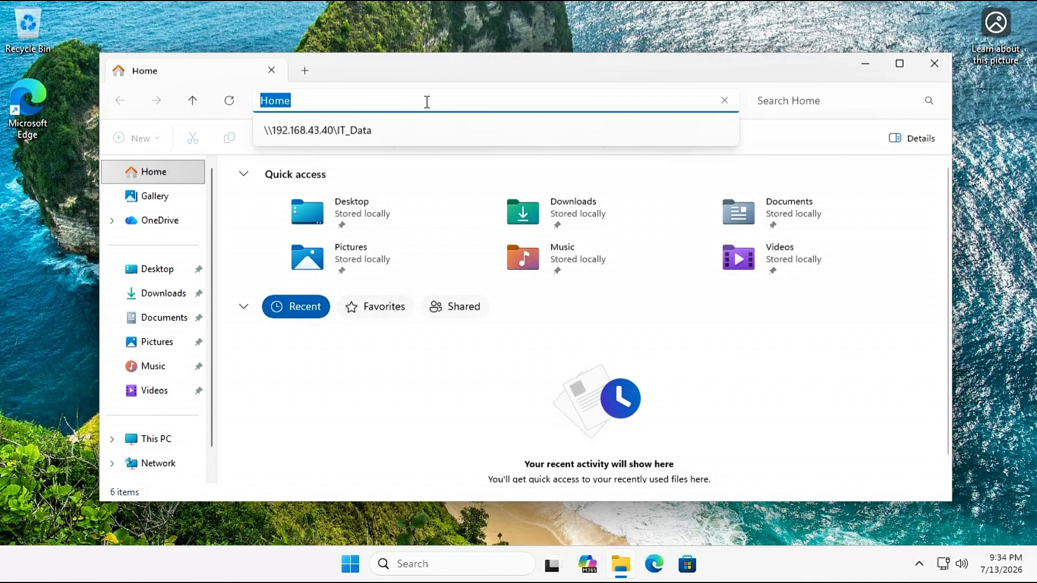
{"action": "type", "text": "\\192.168.43.40\\IT_Data"}
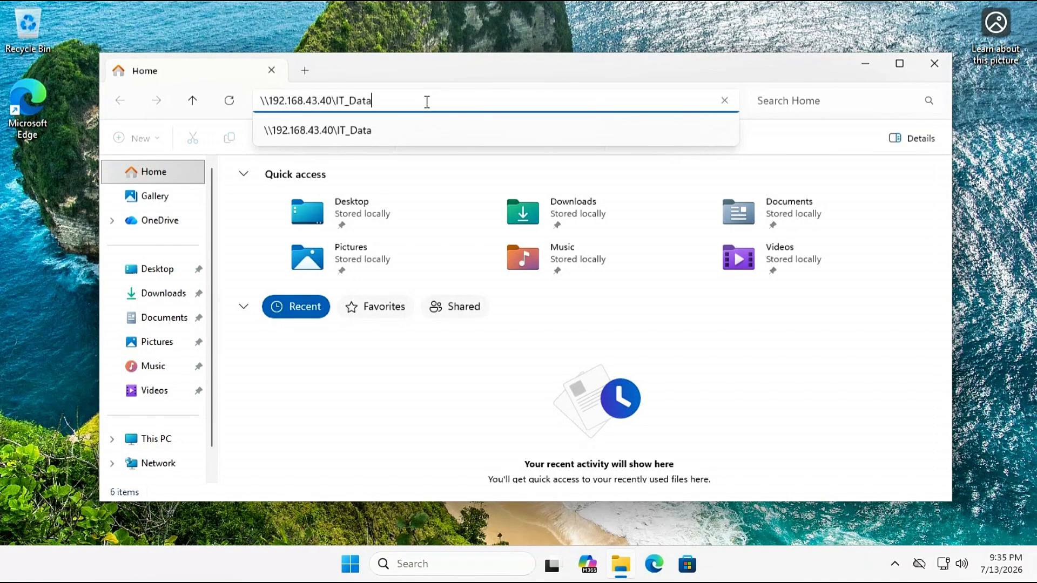
{"action": "key", "text": "Return"}
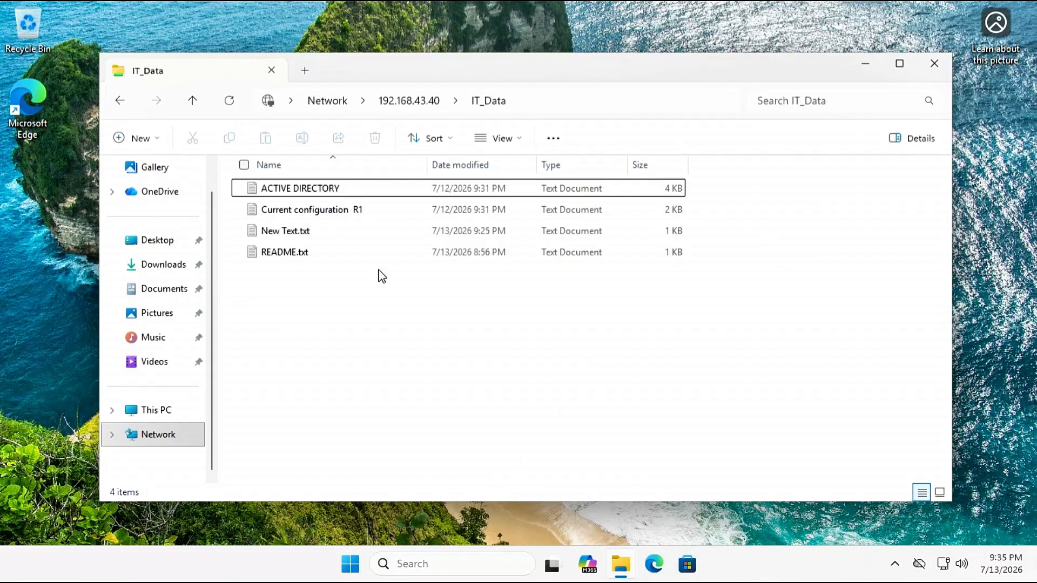
{"action": "double_click", "coordinate": [294, 254]}
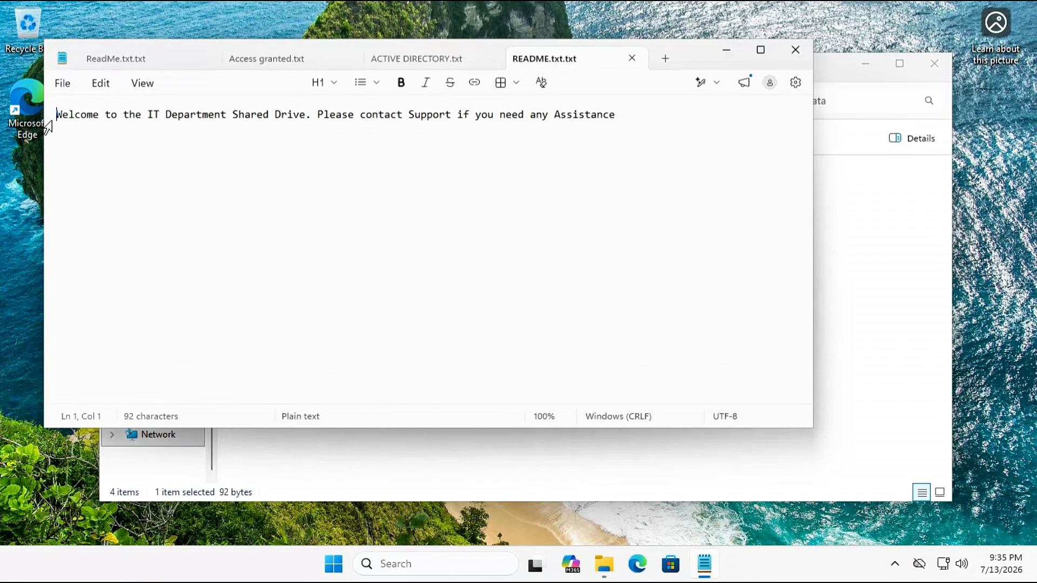
{"action": "left_click", "coordinate": [51, 121]}
{"action": "left_click", "coordinate": [688, 141]}
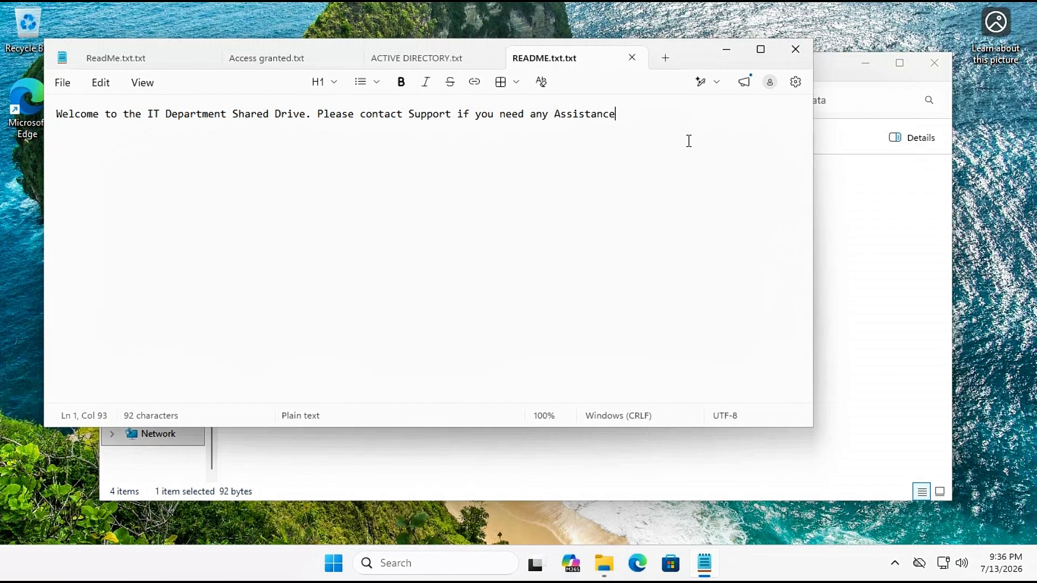
{"action": "left_click", "coordinate": [797, 48]}
{"action": "left_click", "coordinate": [386, 339]}
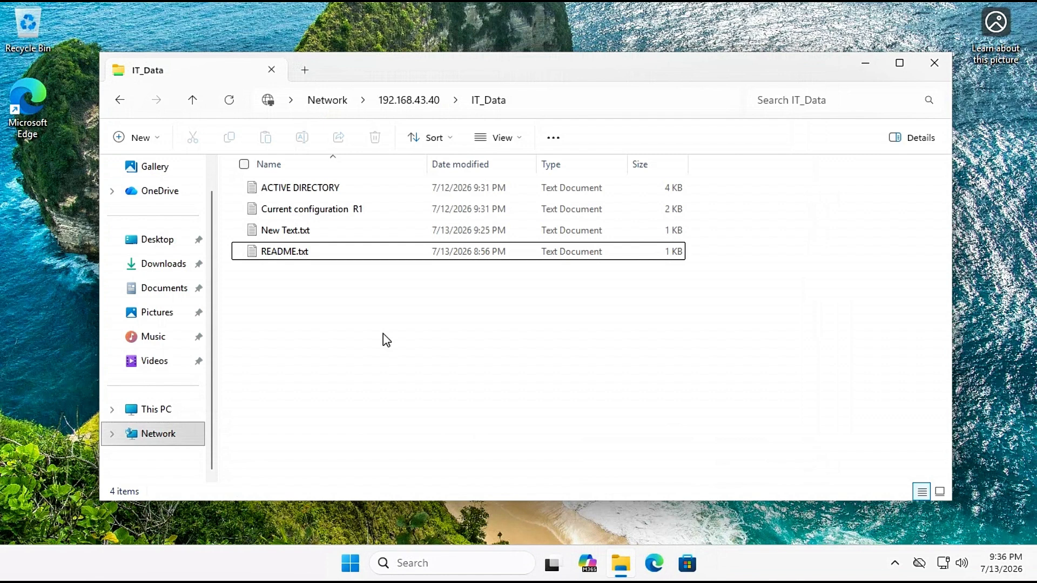
Step: Try creating a new text document in IT_Data and dismiss the access-denied warning
{"action": "key", "text": "shift+F10"}
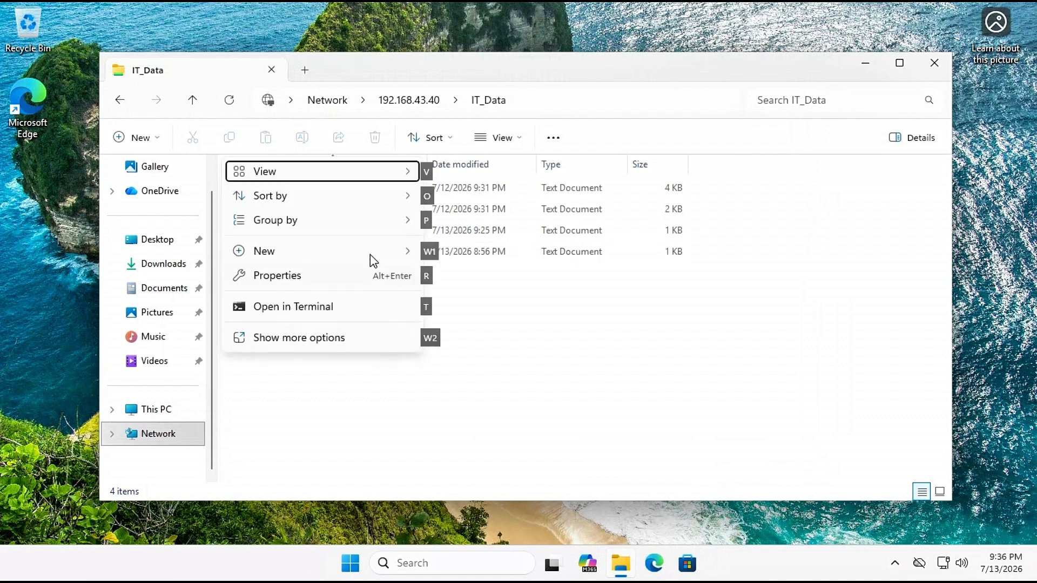
{"action": "mouse_move", "coordinate": [371, 254]}
{"action": "left_click", "coordinate": [479, 331]}
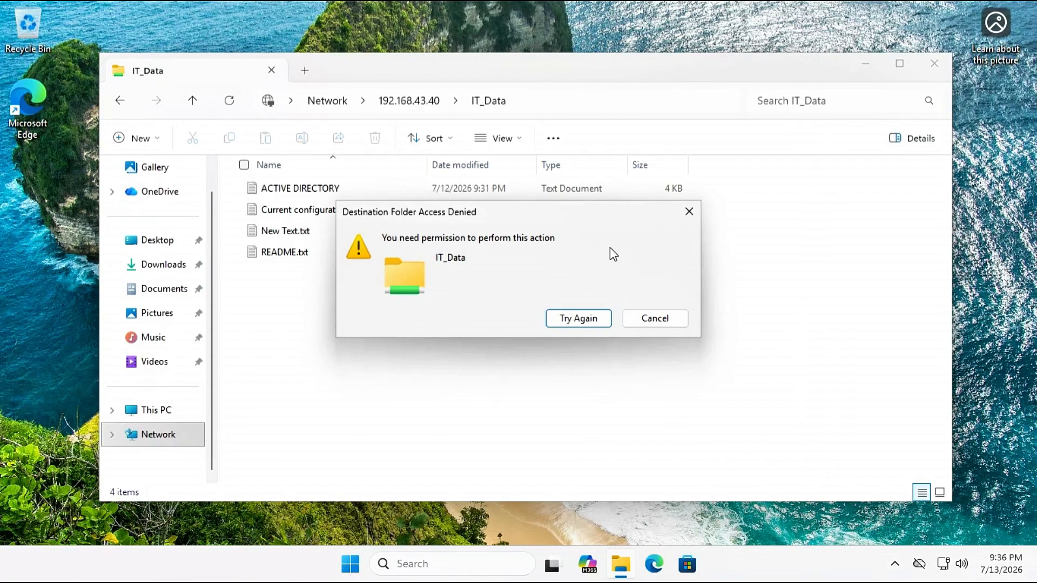
{"action": "left_click", "coordinate": [655, 319]}
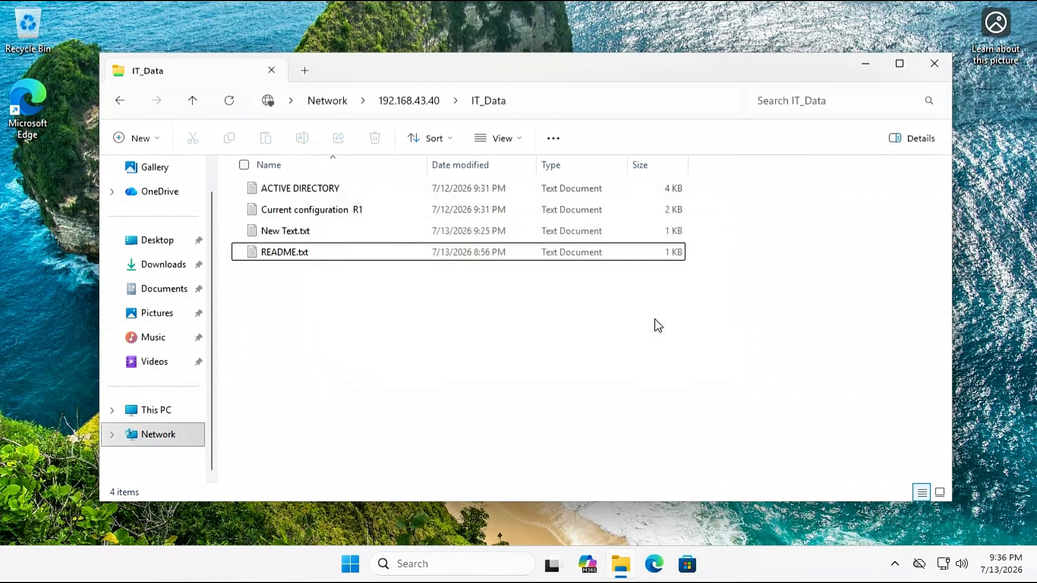
{"action": "left_click", "coordinate": [336, 247]}
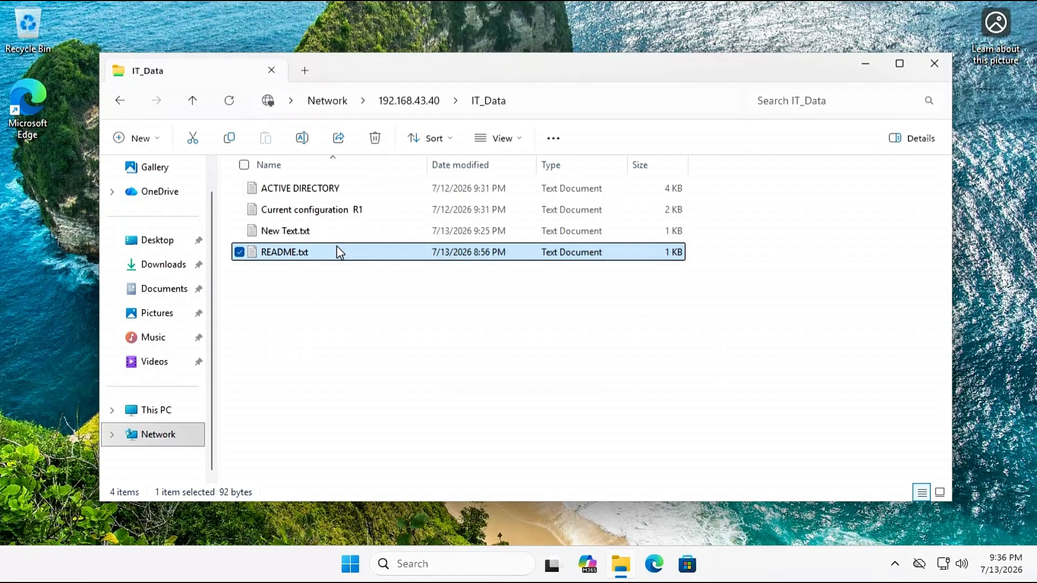
{"action": "key", "text": "shift+F10"}
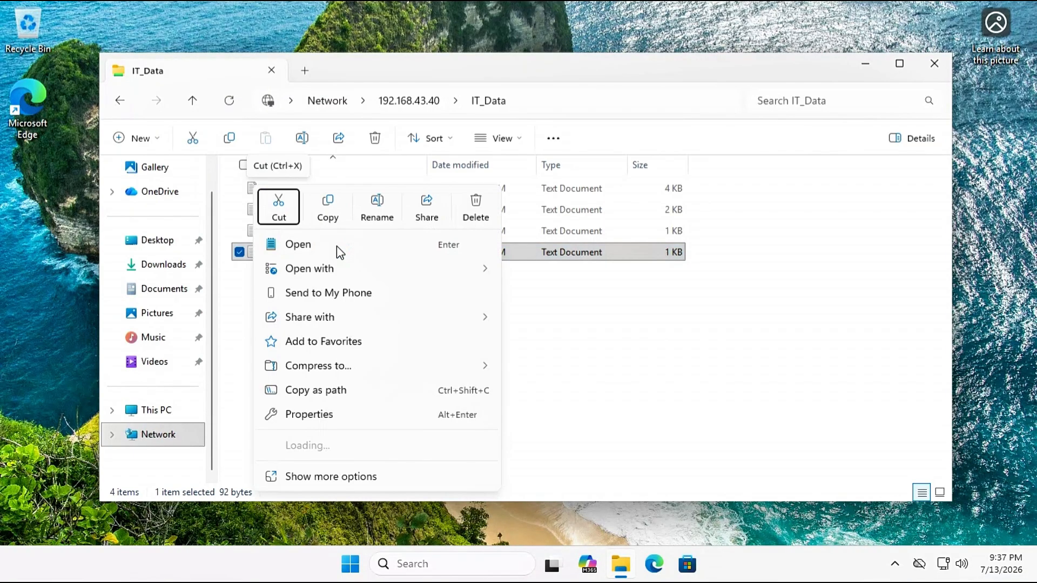
{"action": "left_click", "coordinate": [475, 218]}
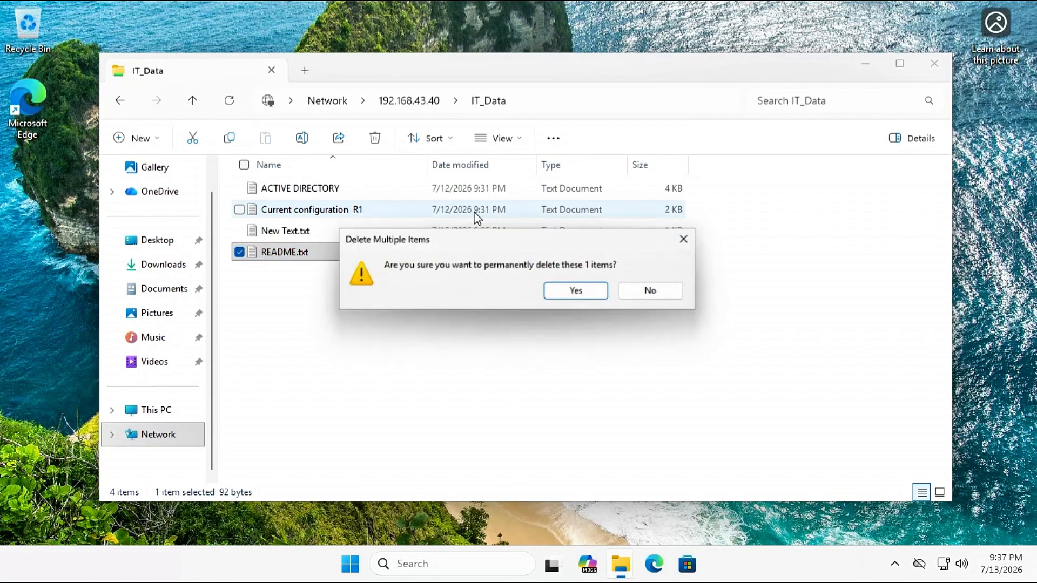
{"action": "left_click", "coordinate": [579, 292]}
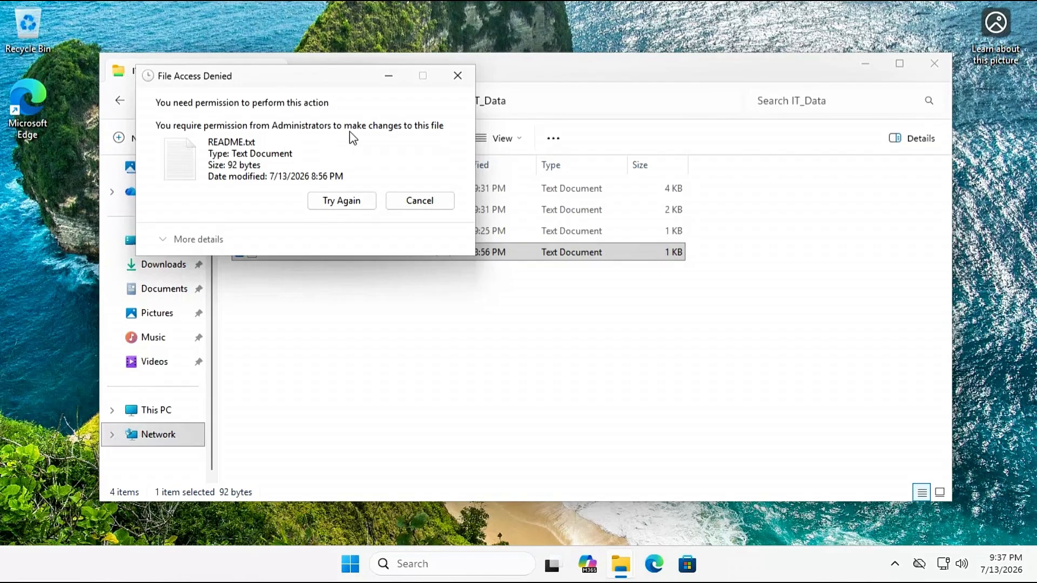
{"action": "left_click", "coordinate": [421, 205]}
{"action": "left_click", "coordinate": [445, 367]}
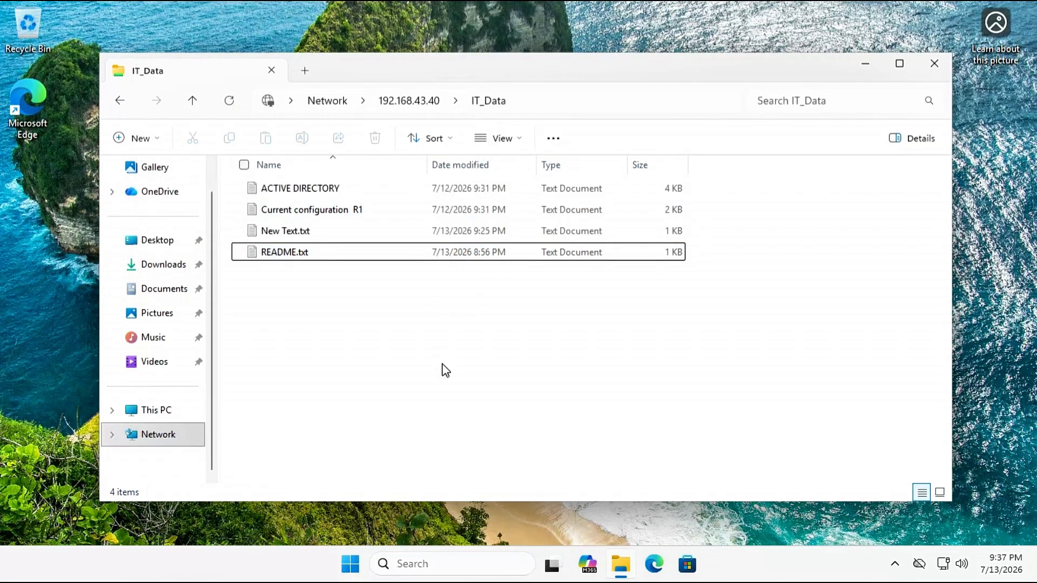